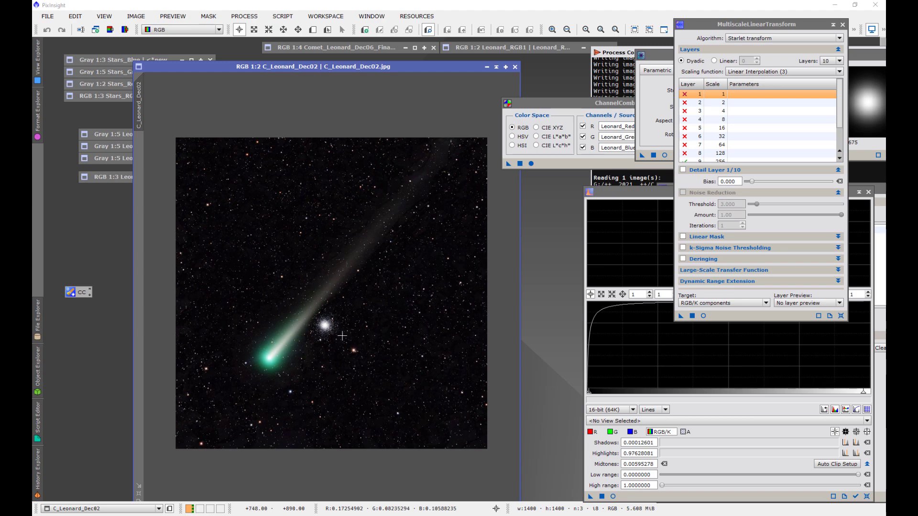
- Collapse the C_Leonard_Dec02 image, and briefly expand the Comet_Leonard_Dec06_Final image to view it
click(497, 67)
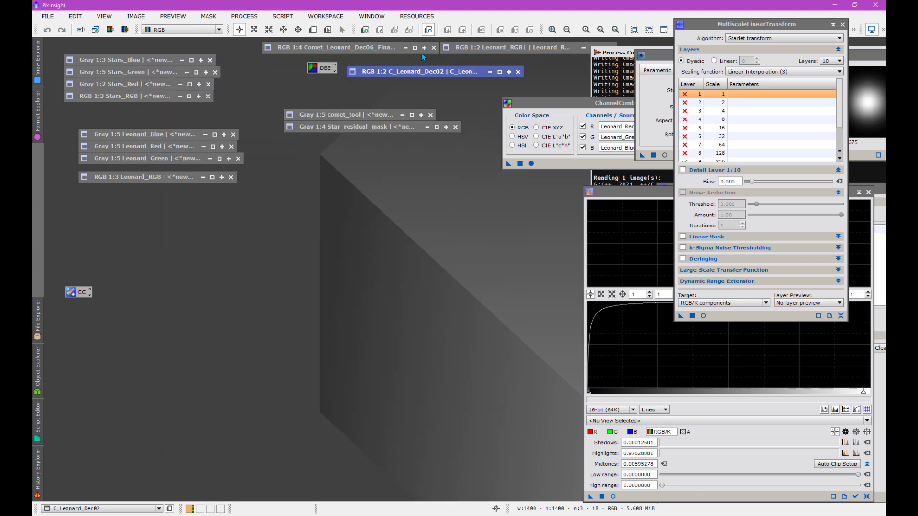
double_click(390, 49)
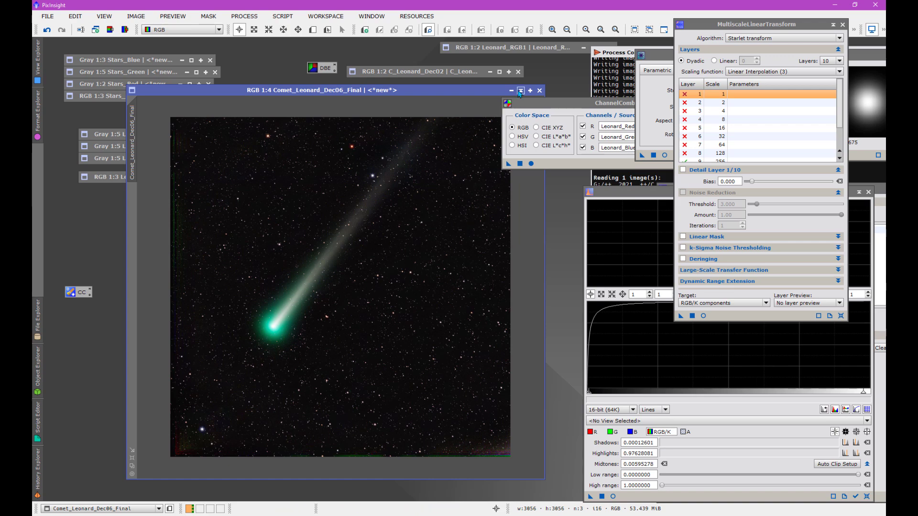
click(511, 90)
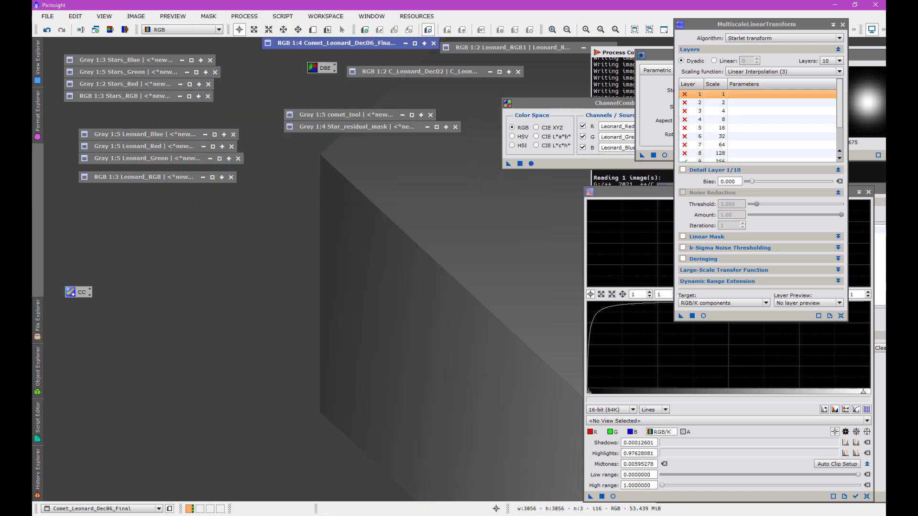
- Switch to the browser to read the Comet Processing PDF outline, and return to PixInsight
click(361, 514)
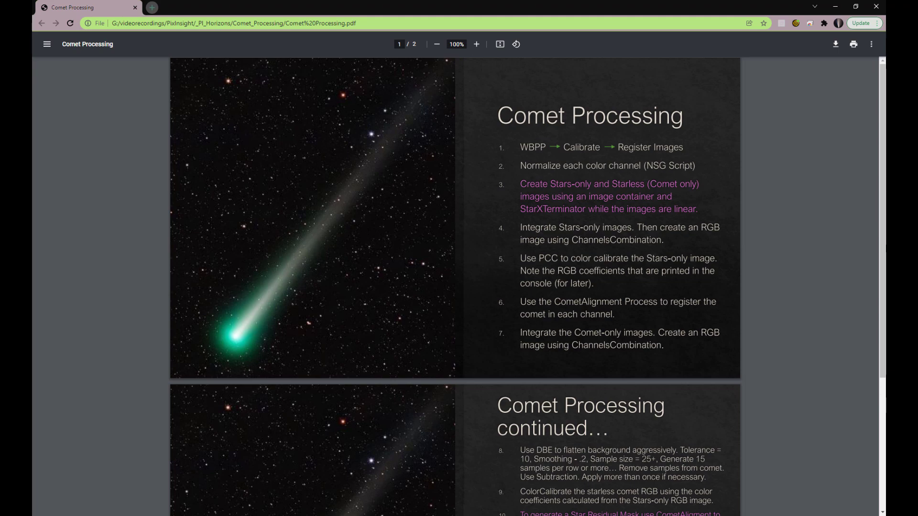
mouse_move(546, 514)
click(546, 483)
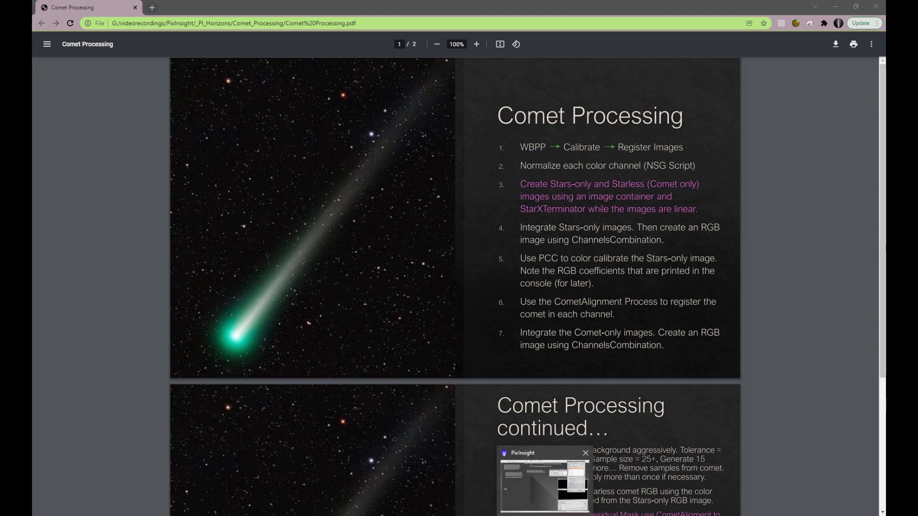
- Review the target frames and parameters in the CometAlignment process, close it, and recheck the Comet Processing outline in the browser
click(243, 16)
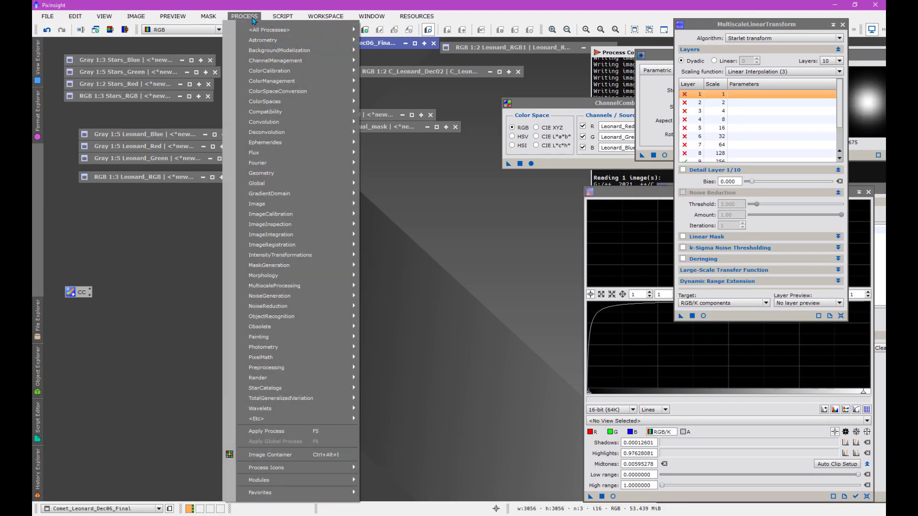
mouse_move(270, 32)
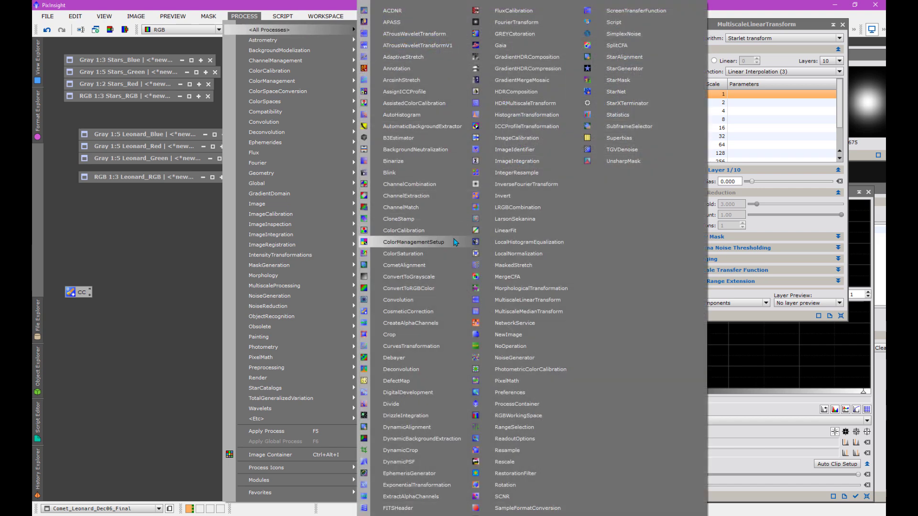
click(404, 265)
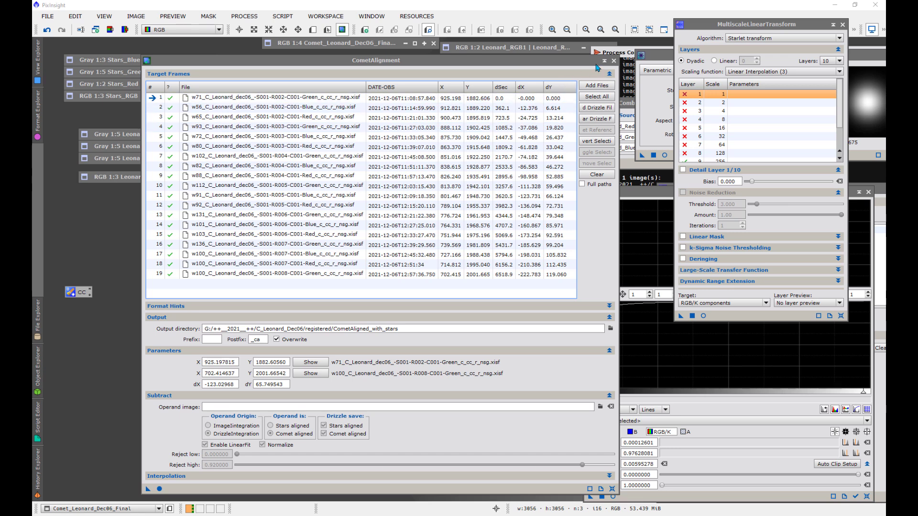
click(613, 61)
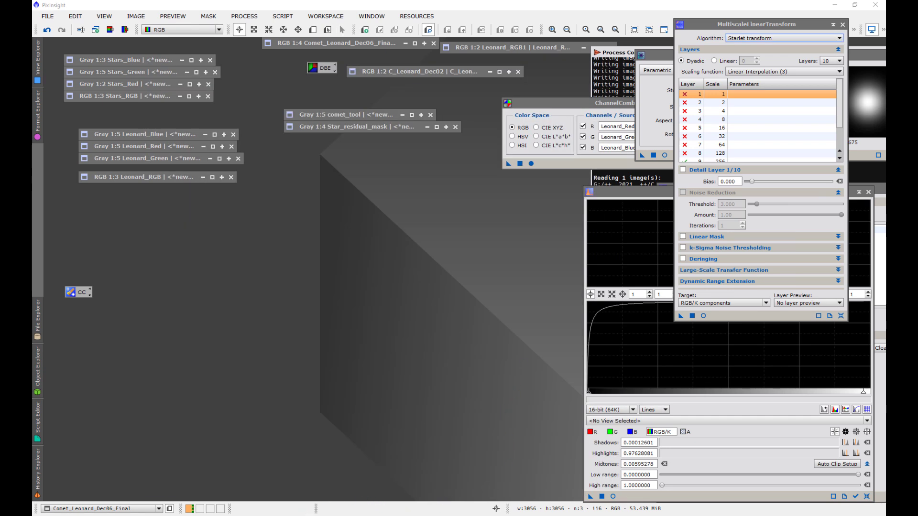
key(alt+Tab)
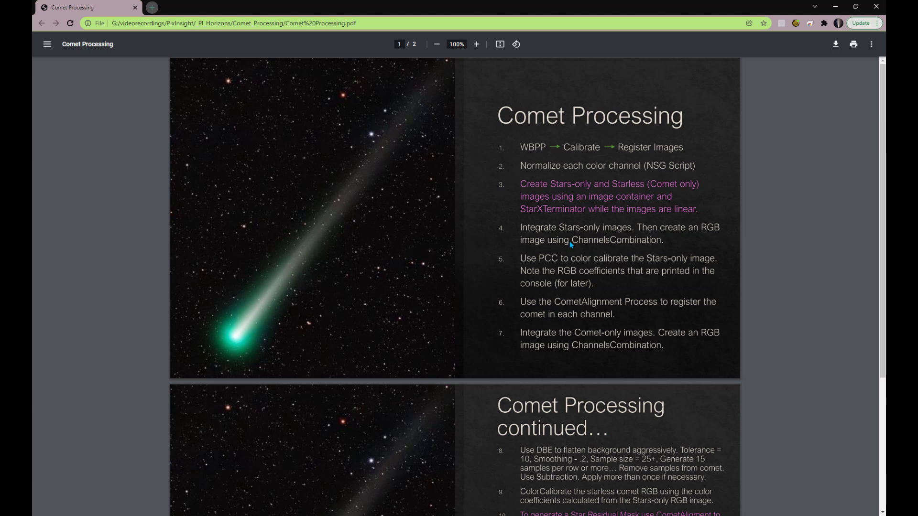
key(alt+Tab)
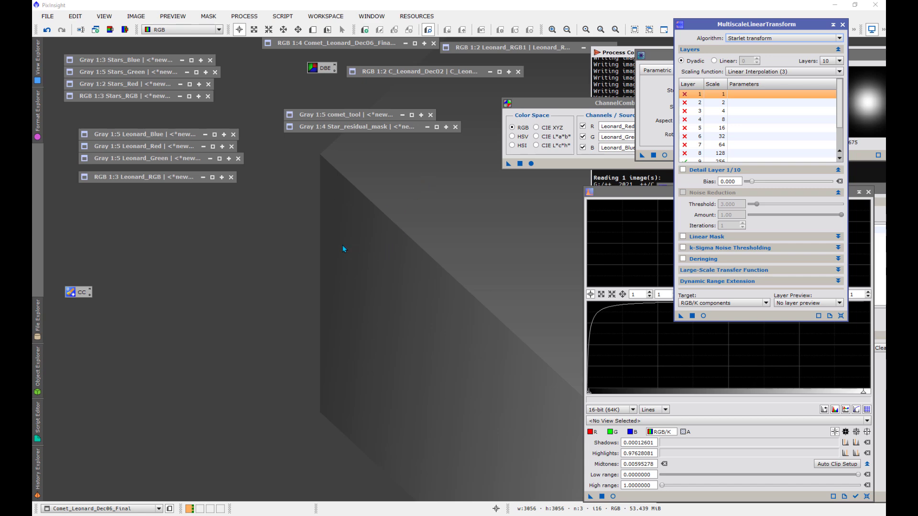
- Open the w131 R006 Green frame from the NSG_Green folder and apply an automatic screen stretch to it
double_click(317, 321)
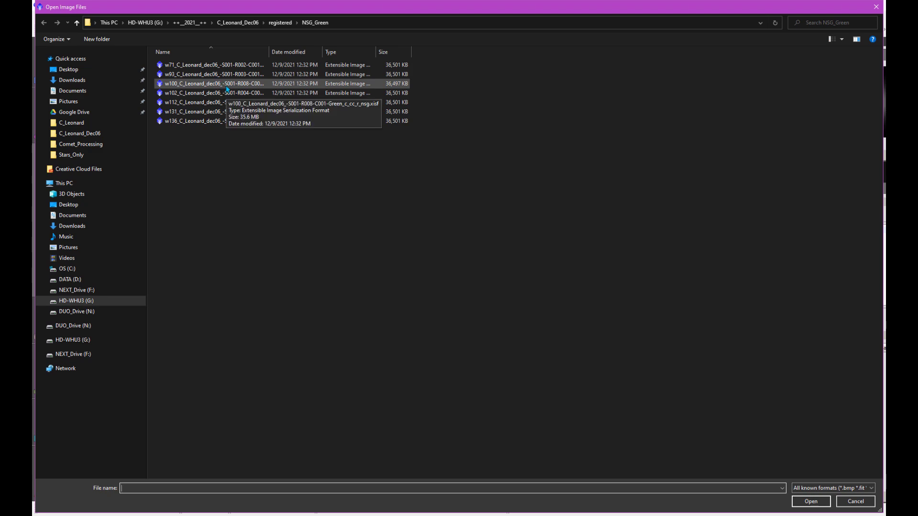
double_click(211, 111)
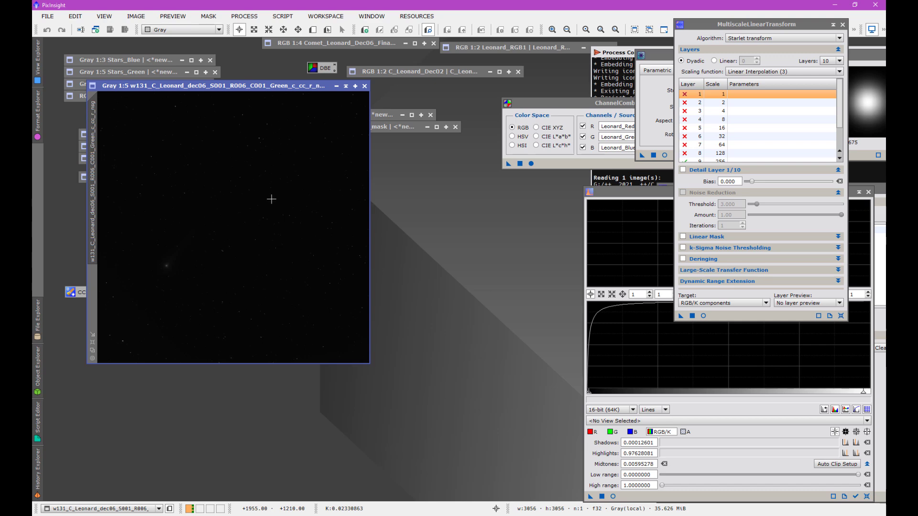
key(ctrl+a)
scroll(332, 206, up, 2)
scroll(332, 207, down, 2)
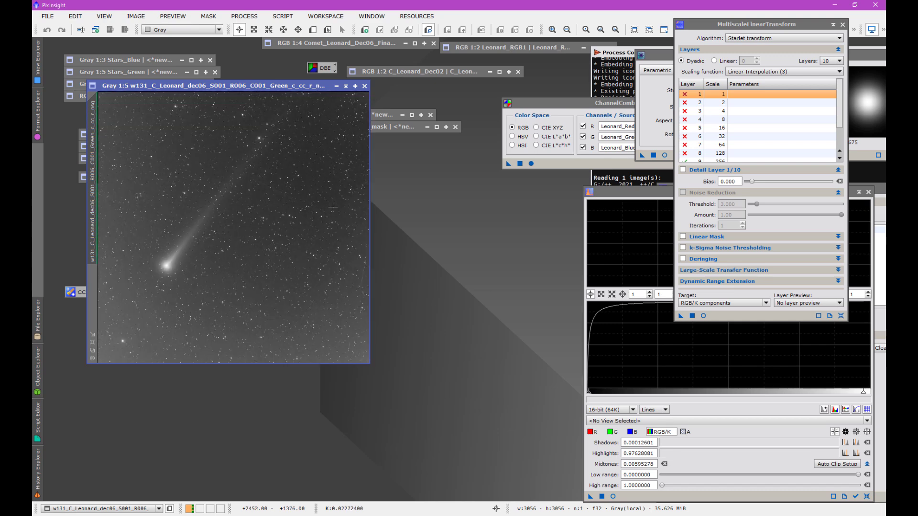
drag(292, 87, 360, 128)
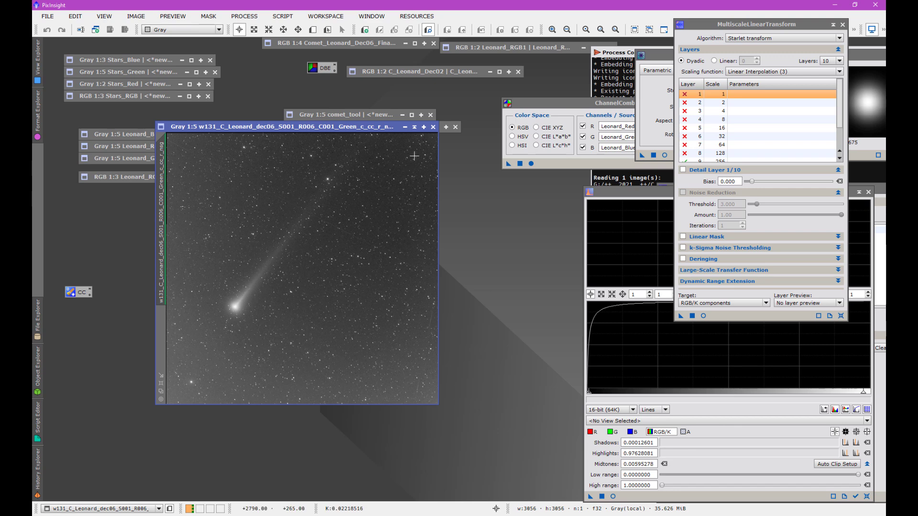
- Close the NSG green frame and open the w100 R008 Green stars image from the registered Stars_Only folder
click(432, 127)
double_click(236, 77)
click(272, 25)
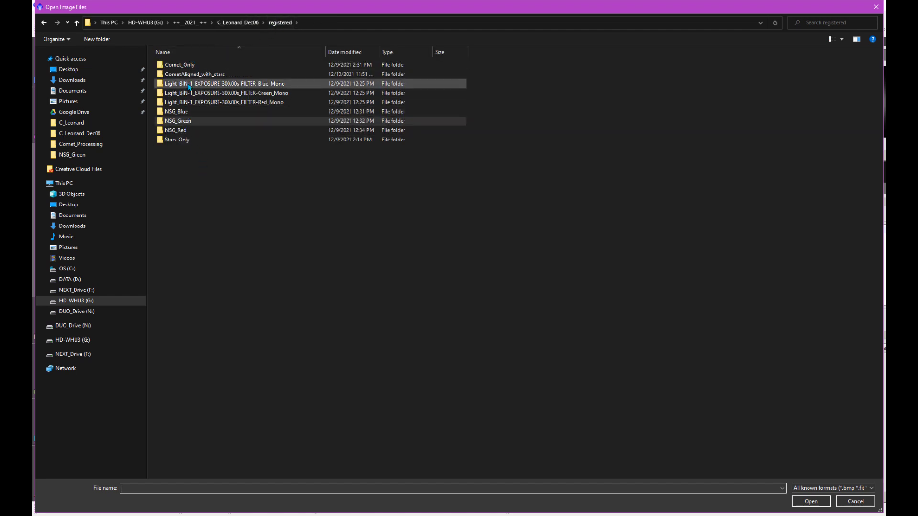
click(191, 139)
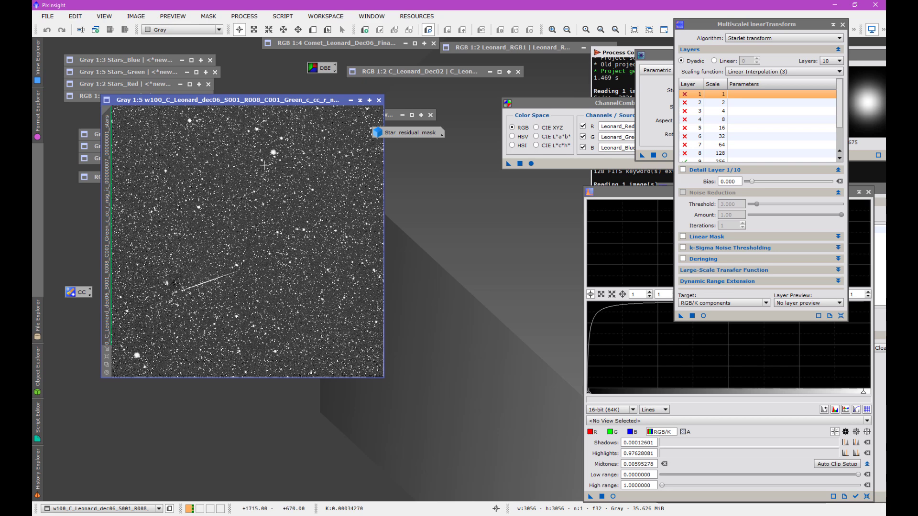
- Move the overlapping process windows and console aside, then open ScreenTransferFunction and place it above the stars image
drag(712, 25, 687, 110)
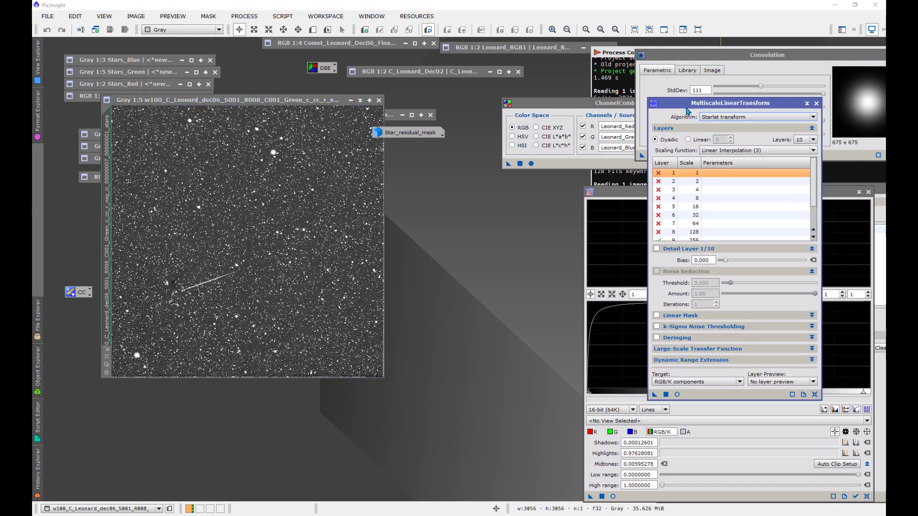
drag(689, 55, 576, 149)
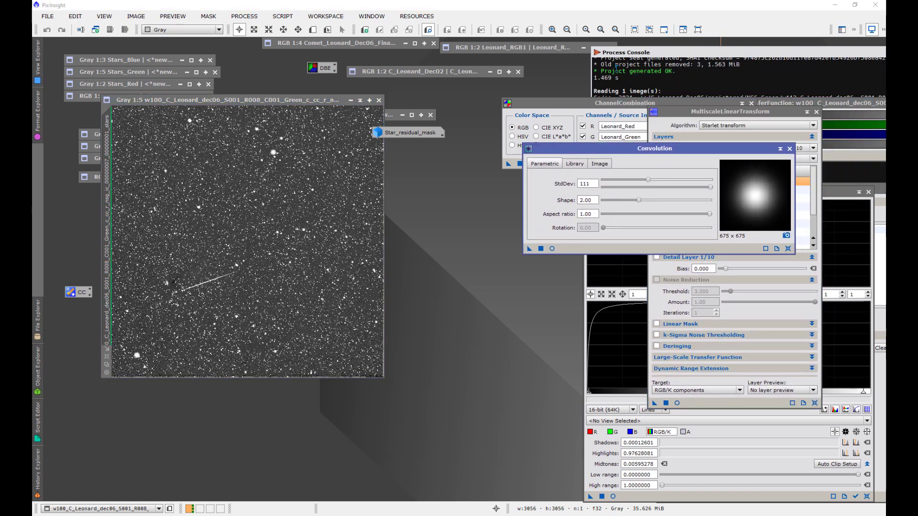
drag(622, 54, 580, 28)
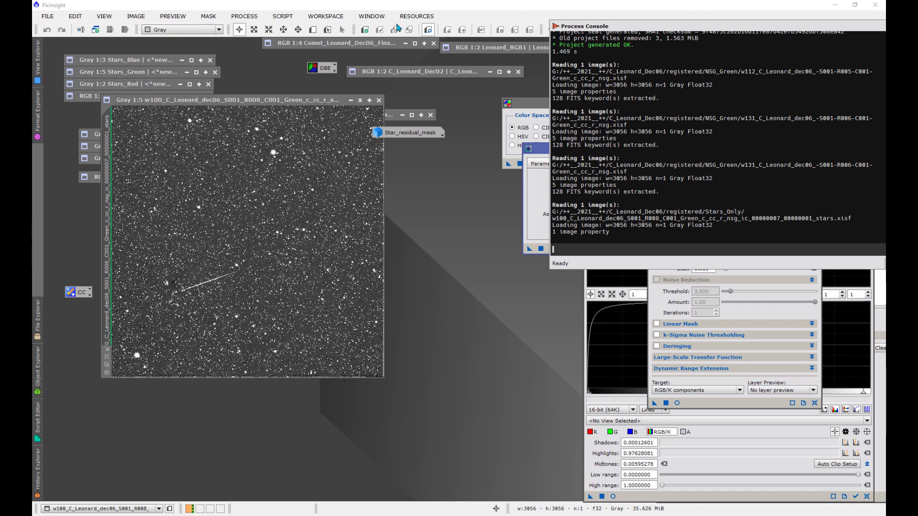
click(244, 16)
mouse_move(311, 30)
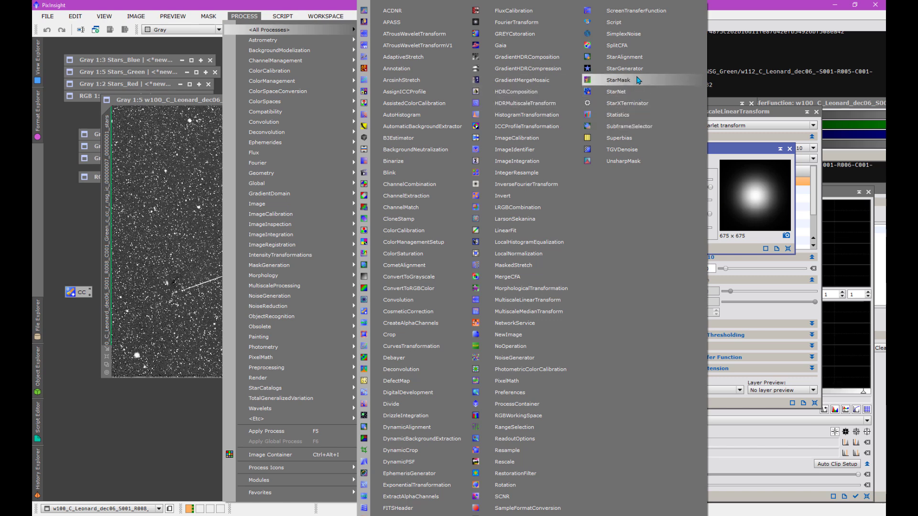
click(636, 13)
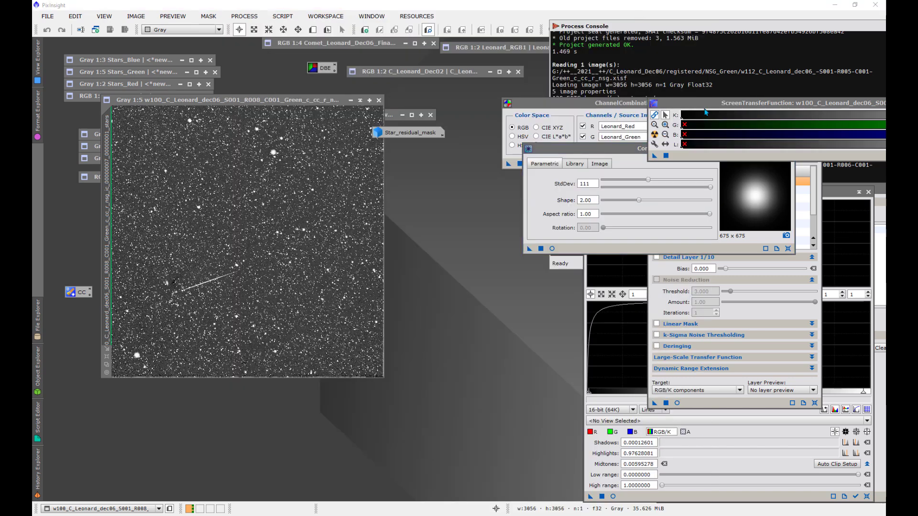
drag(694, 101, 315, 66)
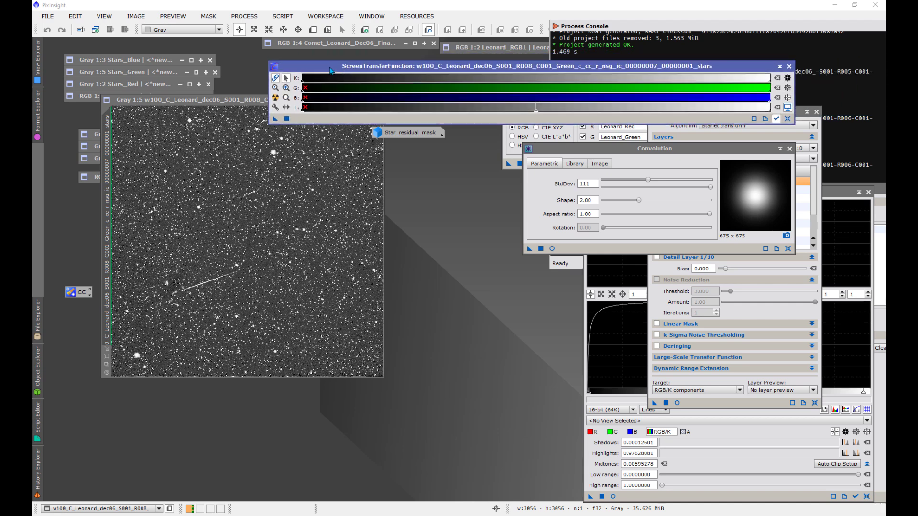
- Reset the stars image's screen stretch, lower the linked midtones for a mild stretch, and inspect the stars close up
click(503, 79)
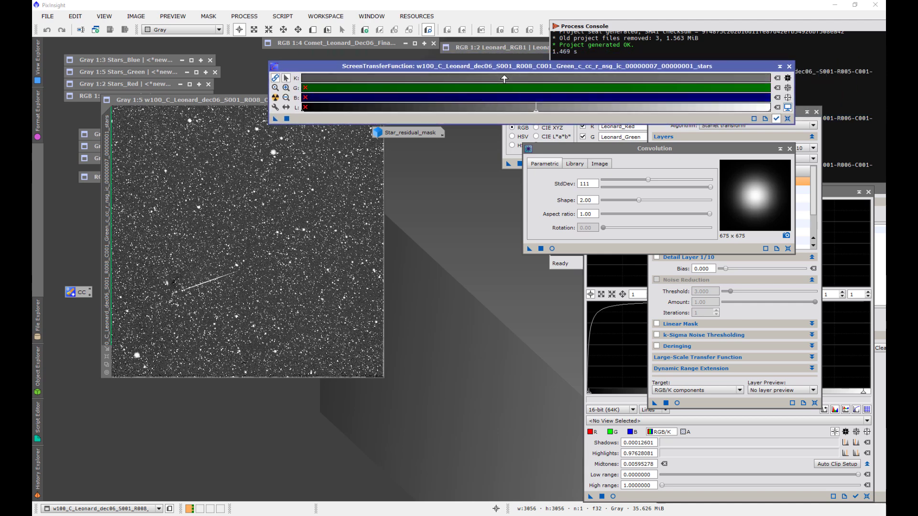
scroll(504, 79, up, 5)
scroll(502, 86, down, 5)
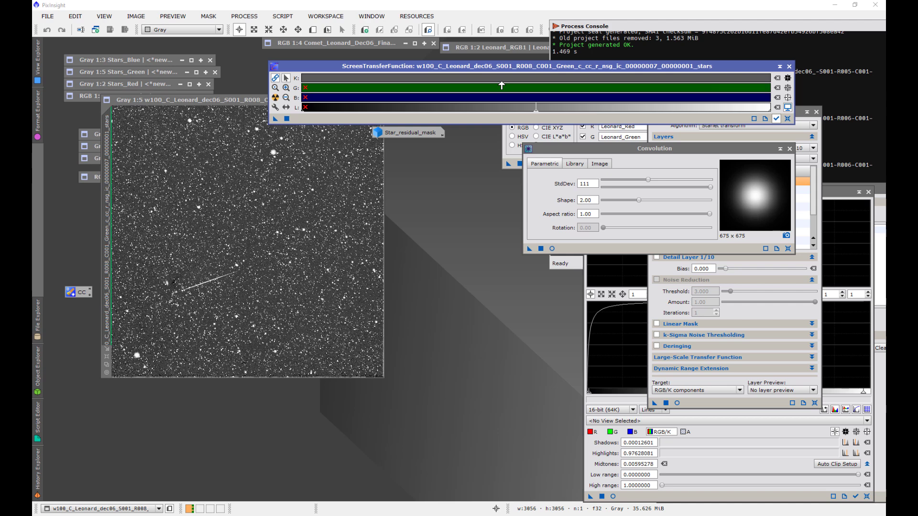
click(501, 85)
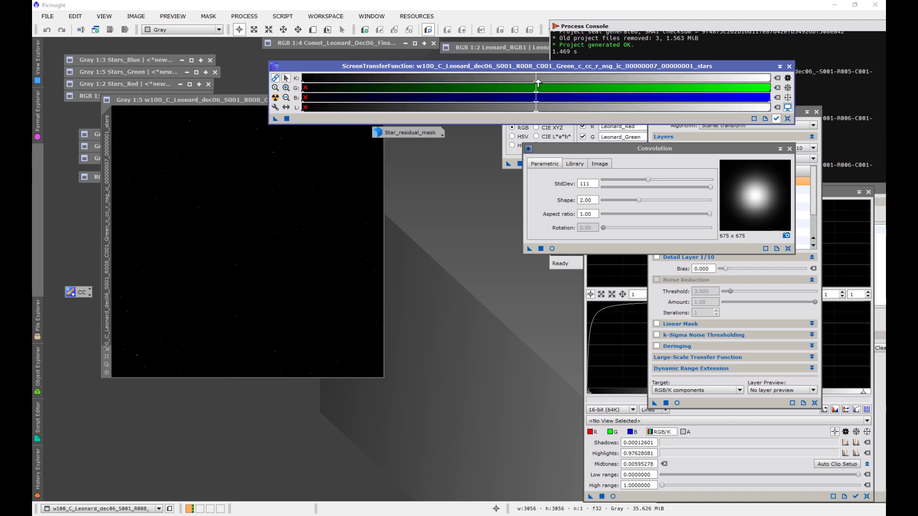
drag(488, 79, 318, 98)
scroll(247, 265, up, 4)
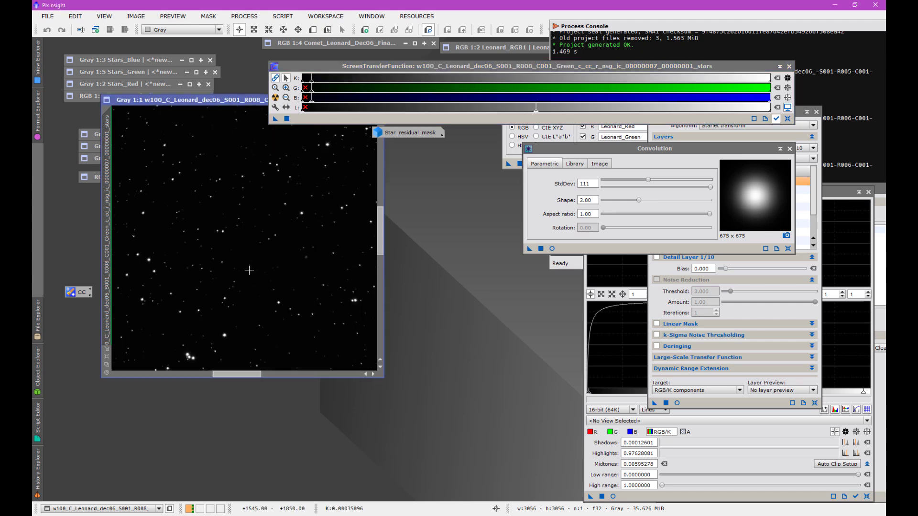
scroll(249, 271, up, 1)
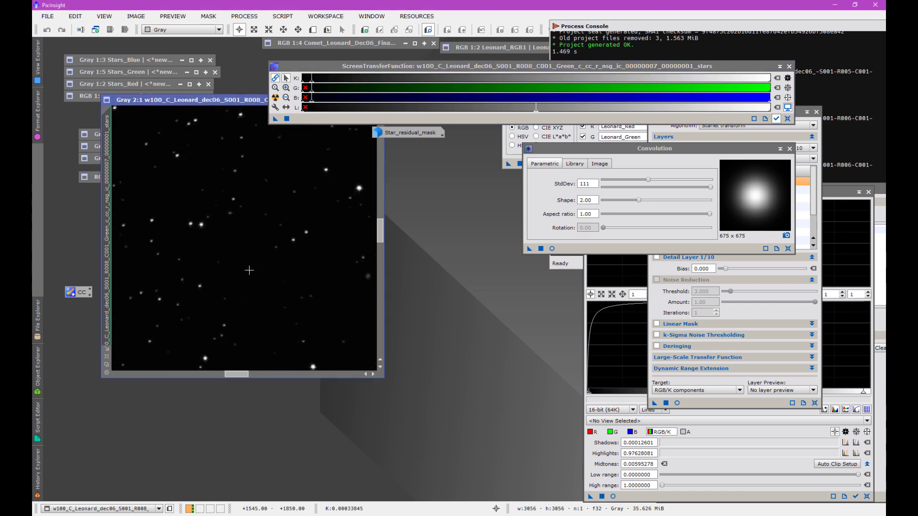
- Lower the stars image's screen midtones further to brighten faint stars, and move ScreenTransferFunction clear of the image
click(311, 89)
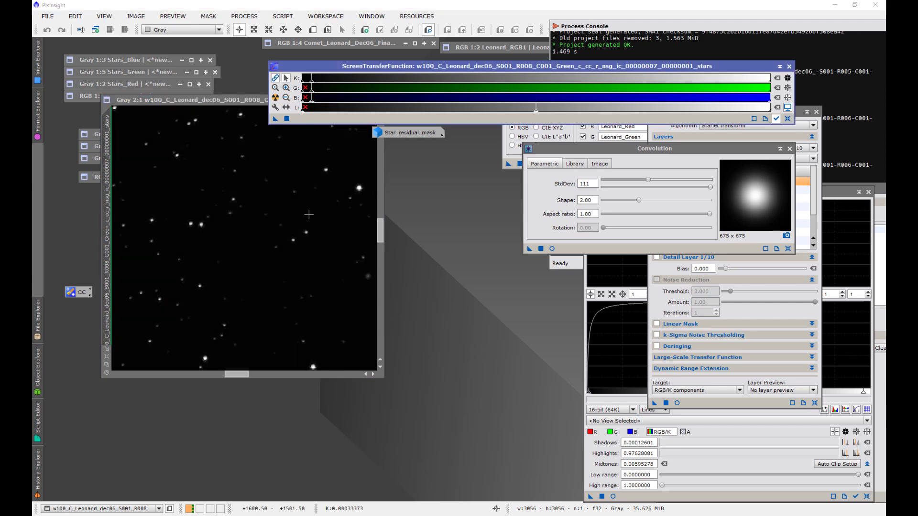
drag(312, 84, 303, 84)
click(269, 272)
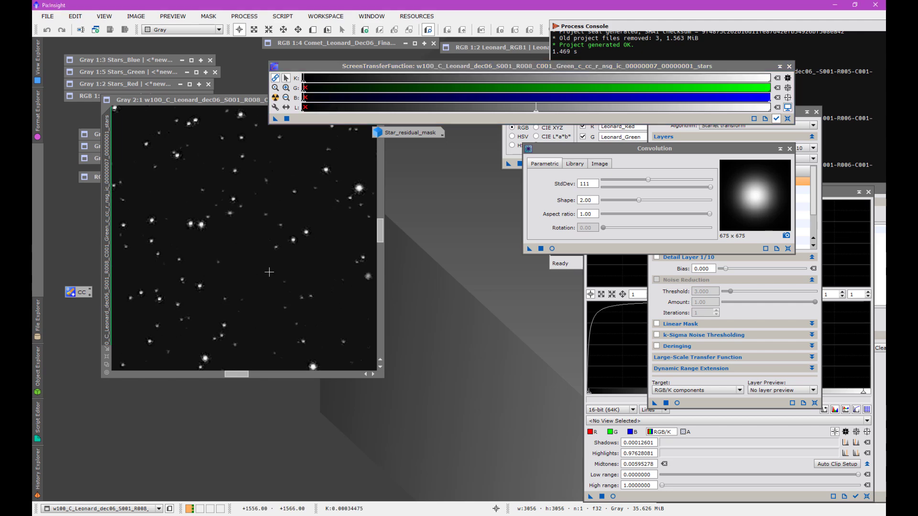
scroll(270, 272, down, 2)
scroll(270, 272, down, 1)
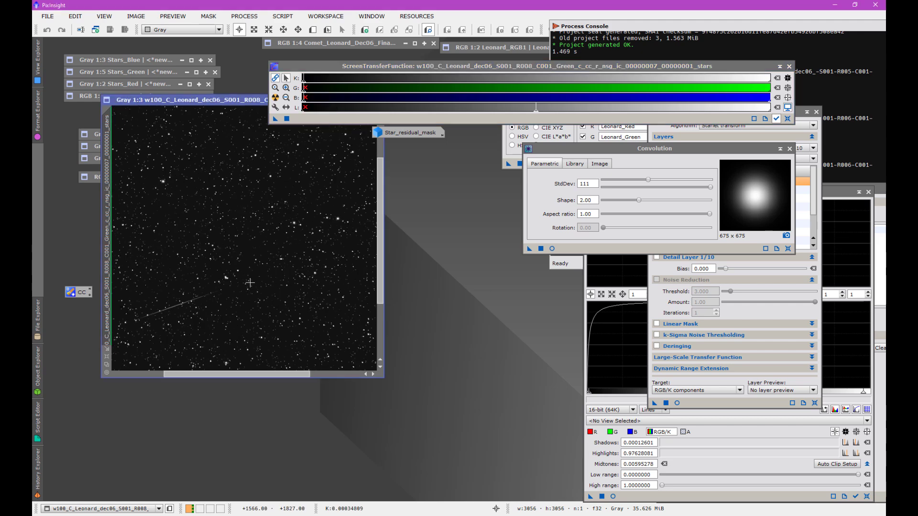
drag(315, 61, 548, 89)
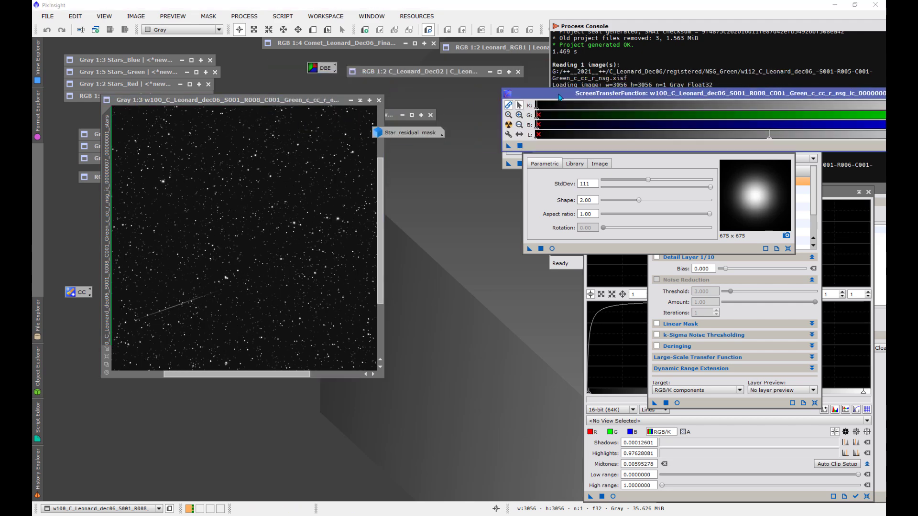
- Put away the stars-only image and open the w93 R003 Green frame from the registered Comet_Only folder
click(360, 101)
double_click(279, 308)
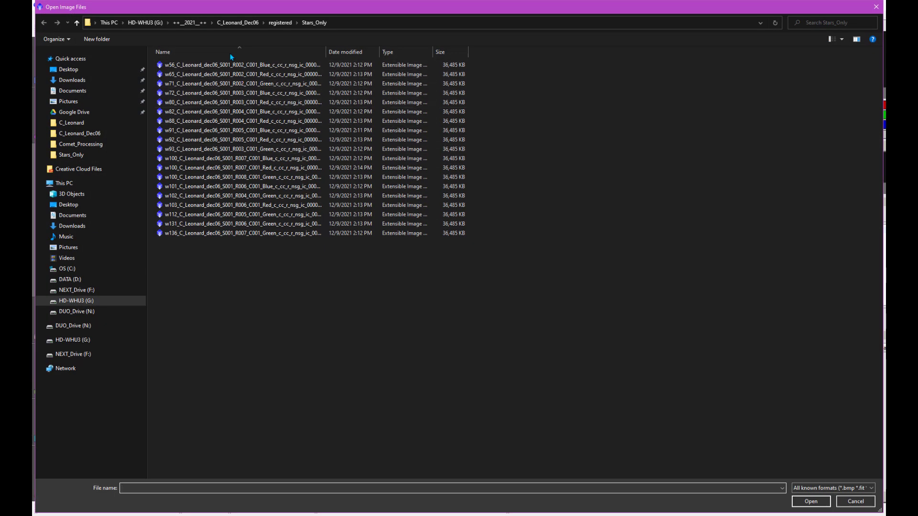
click(280, 23)
double_click(193, 67)
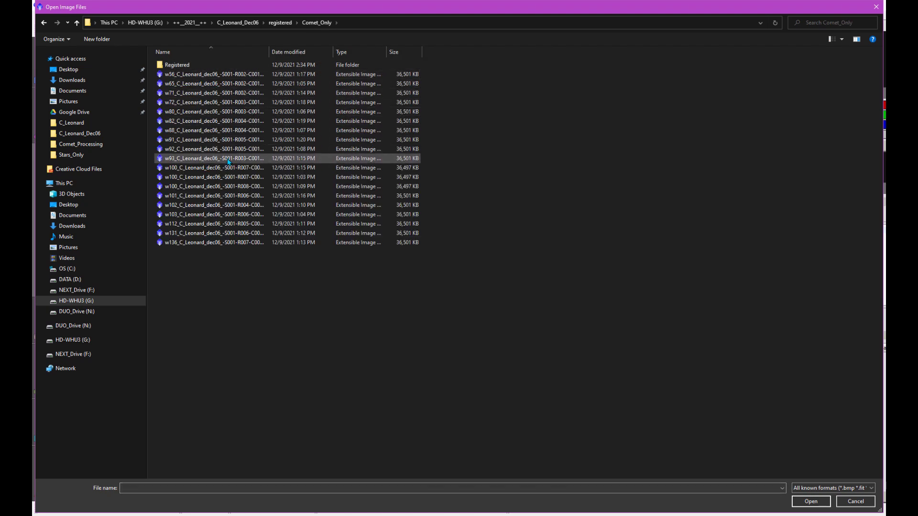
double_click(228, 158)
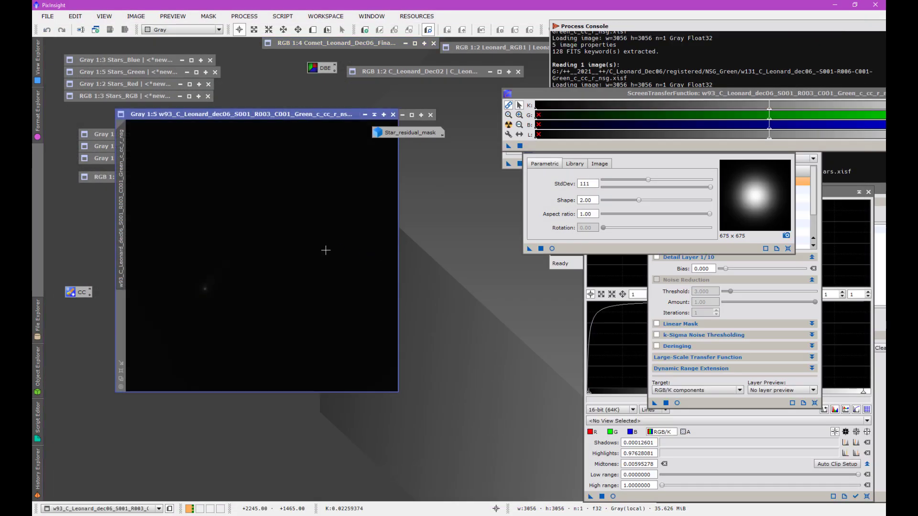
- Auto-stretch the w93 R003 Green comet-only frame on screen to inspect the comet without stars, then close the frame
key(ctrl+a)
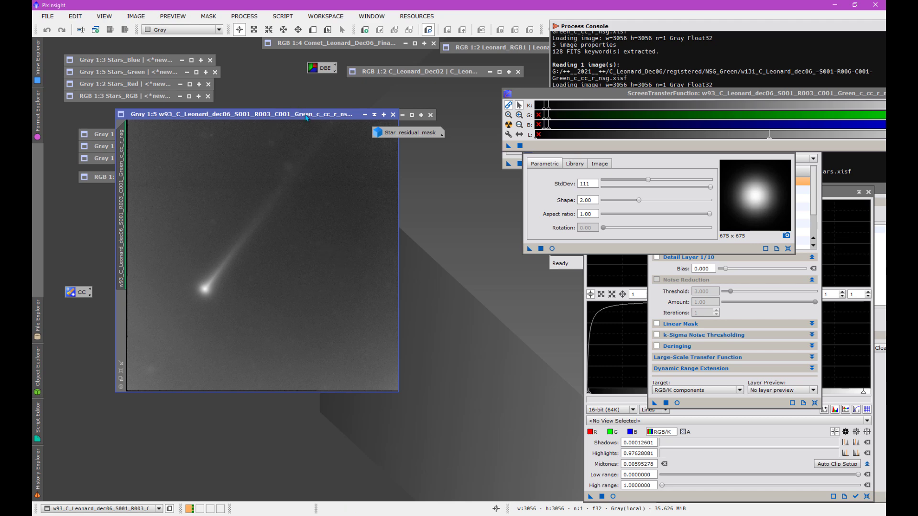
drag(307, 118, 311, 150)
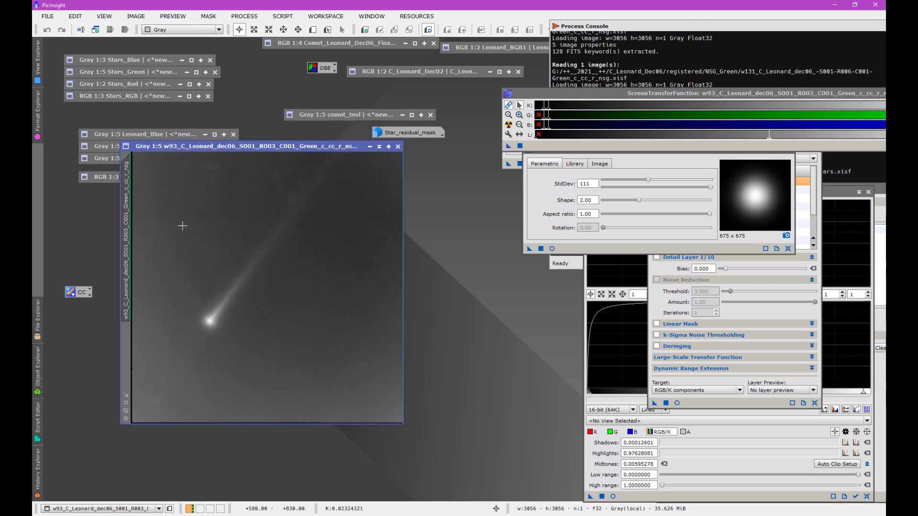
click(398, 147)
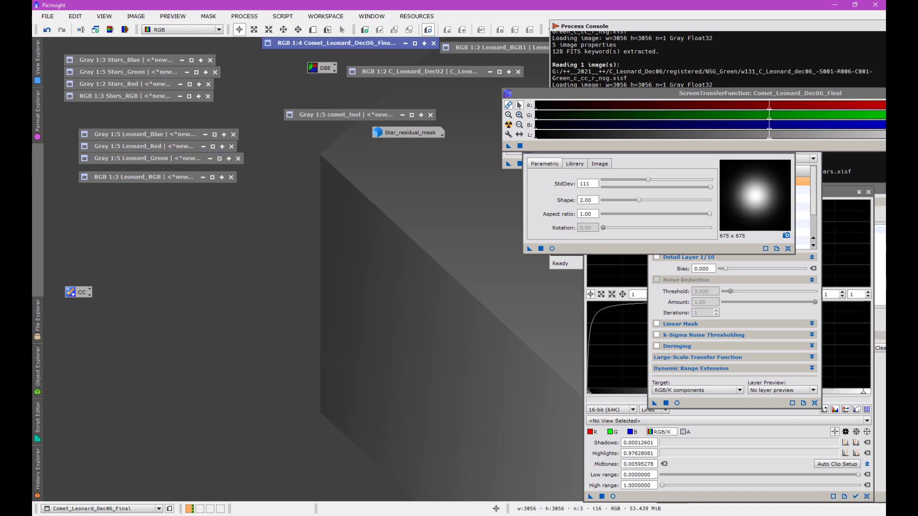
- Switch to the Comet Processing PDF in the browser to review the workflow outline, and return to PixInsight
key(alt+Tab)
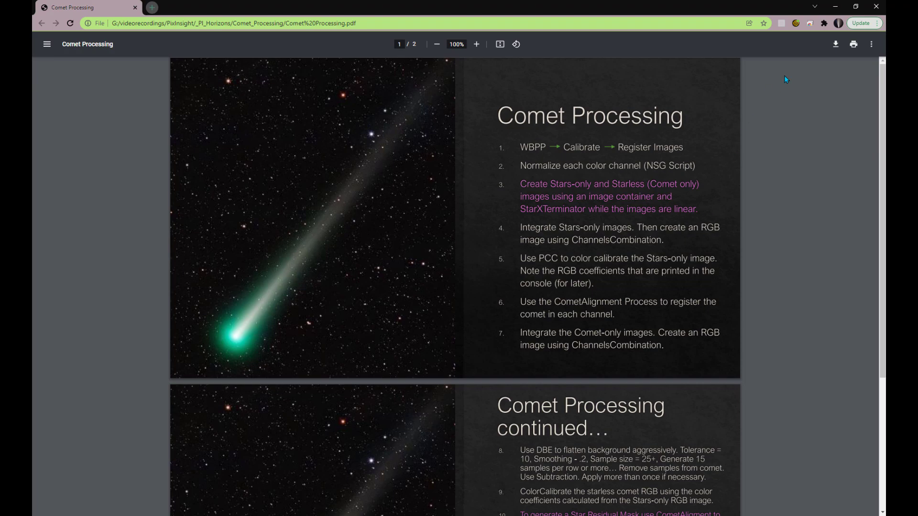
key(alt+Tab)
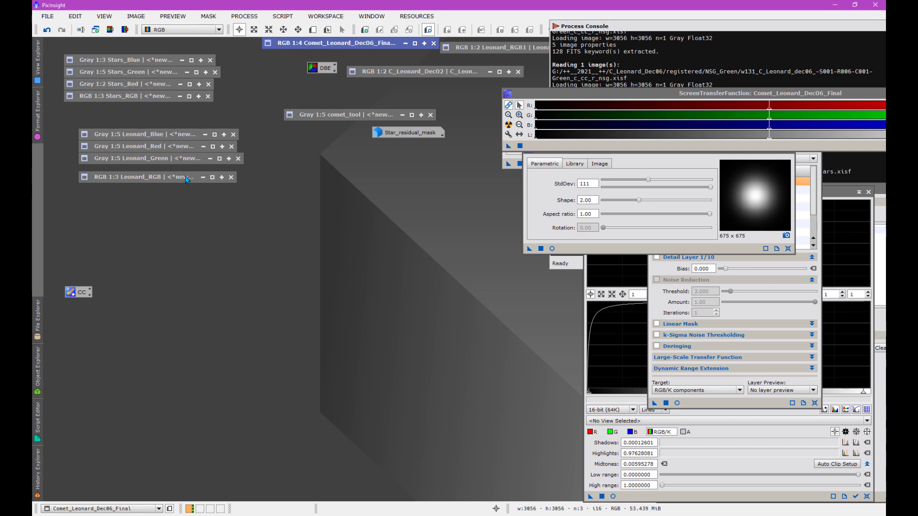
- Expand the Stars_RGB image, inspect its stars at closer magnification, and collapse it back to an icon
click(126, 99)
double_click(126, 98)
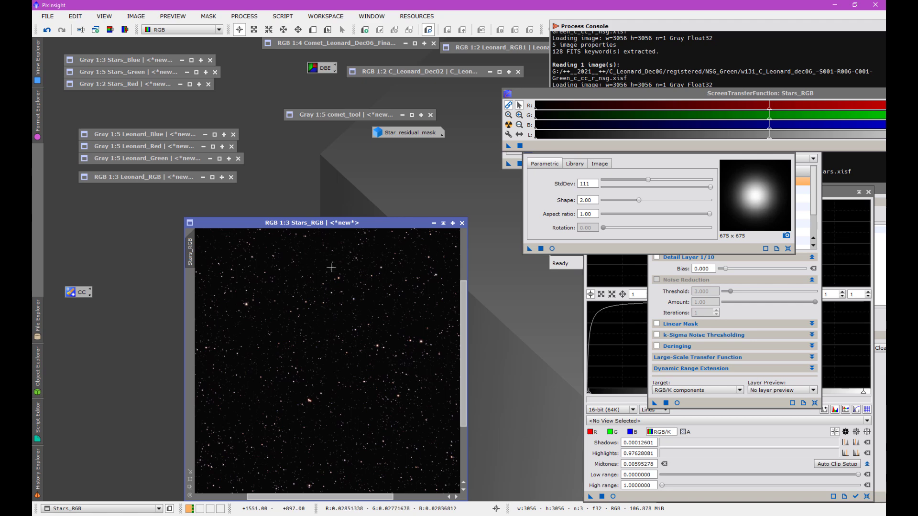
drag(335, 224, 281, 149)
scroll(275, 412, up, 2)
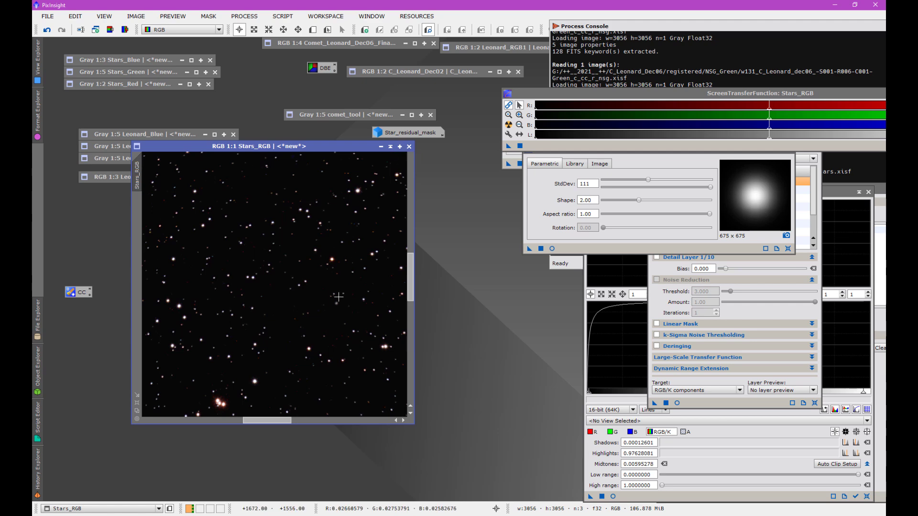
scroll(317, 346, up, 1)
scroll(318, 345, down, 2)
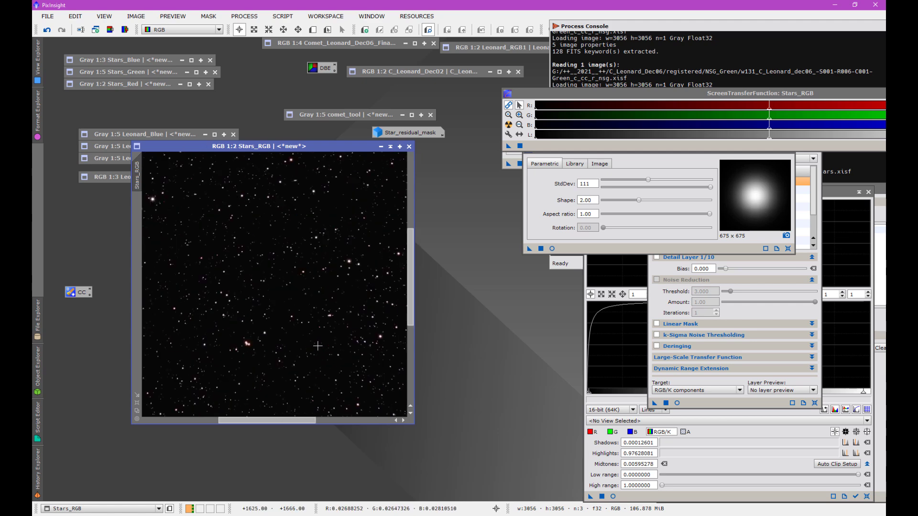
click(381, 147)
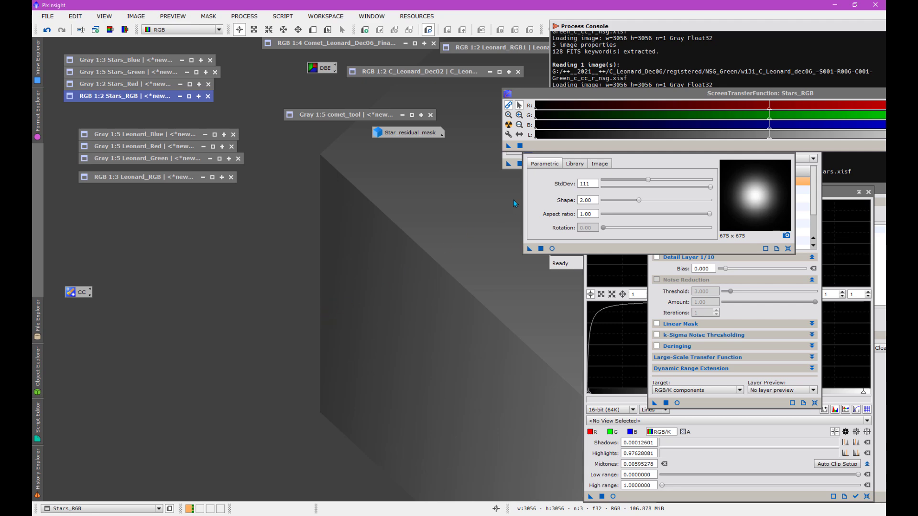
- Move ScreenTransferFunction higher and step repeatedly through the comet-only Green frames in Blink to examine how the comet shifts between them
drag(580, 97, 576, 74)
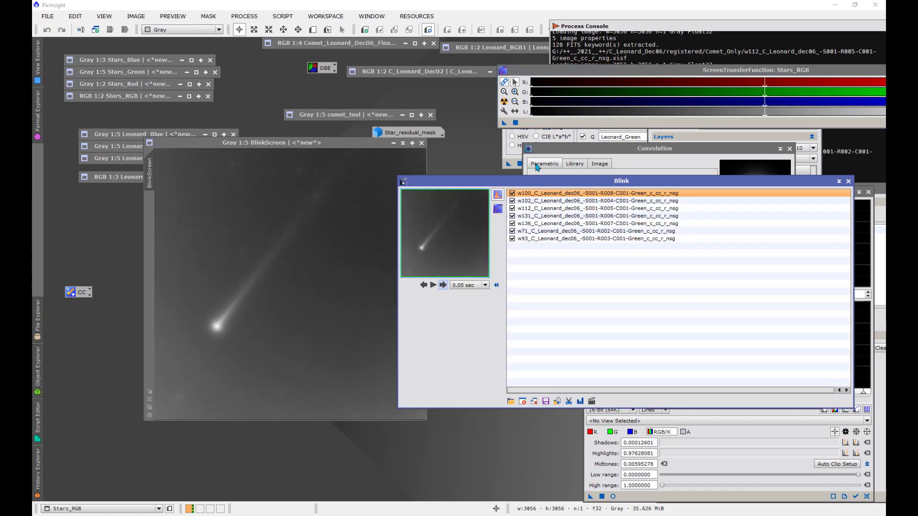
click(444, 287)
click(443, 286)
click(443, 286)
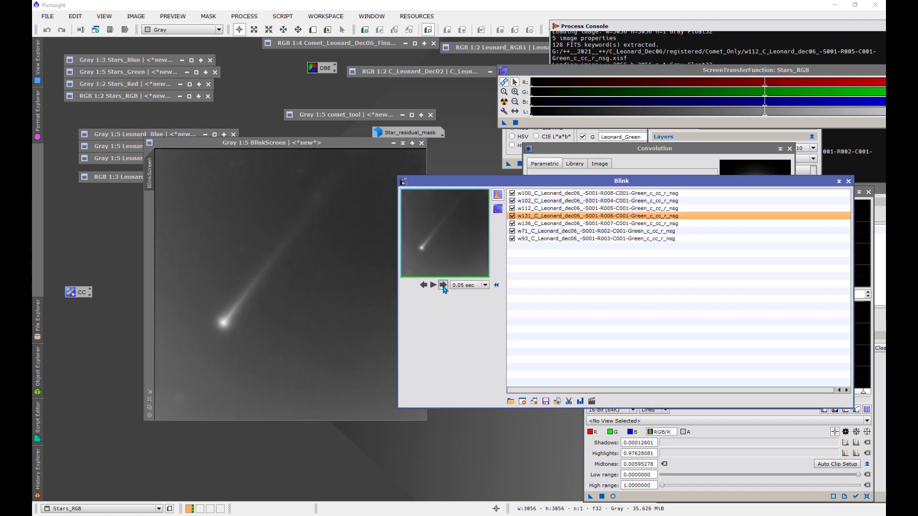
click(443, 286)
click(444, 286)
click(443, 286)
click(443, 286)
click(443, 286)
click(443, 286)
click(444, 286)
click(443, 286)
click(443, 286)
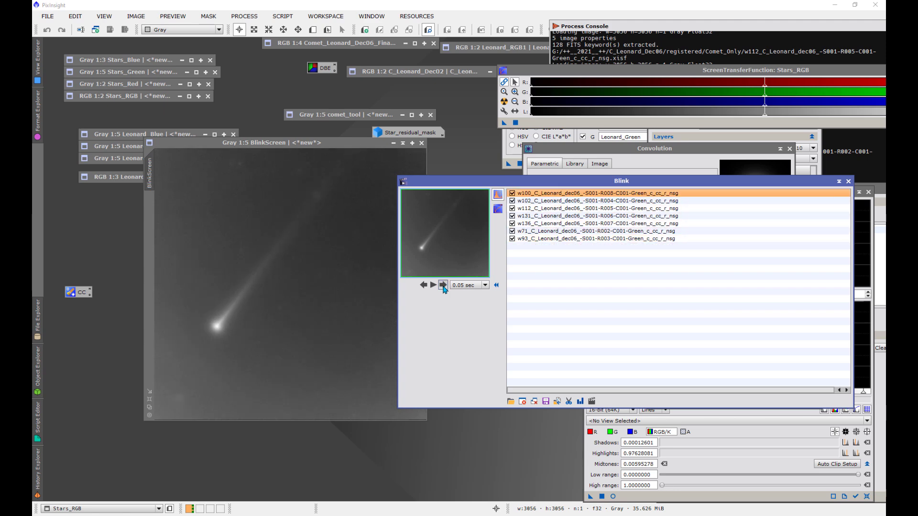
click(443, 286)
click(443, 286)
click(443, 285)
click(443, 285)
click(444, 285)
click(443, 285)
click(443, 286)
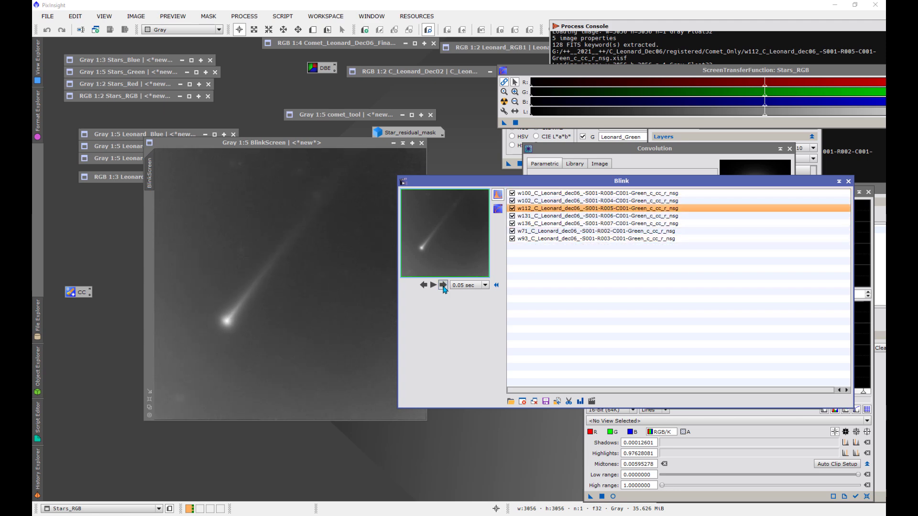
click(443, 286)
click(444, 286)
click(444, 285)
click(443, 285)
click(443, 286)
click(443, 285)
click(443, 285)
click(444, 286)
click(443, 285)
click(443, 286)
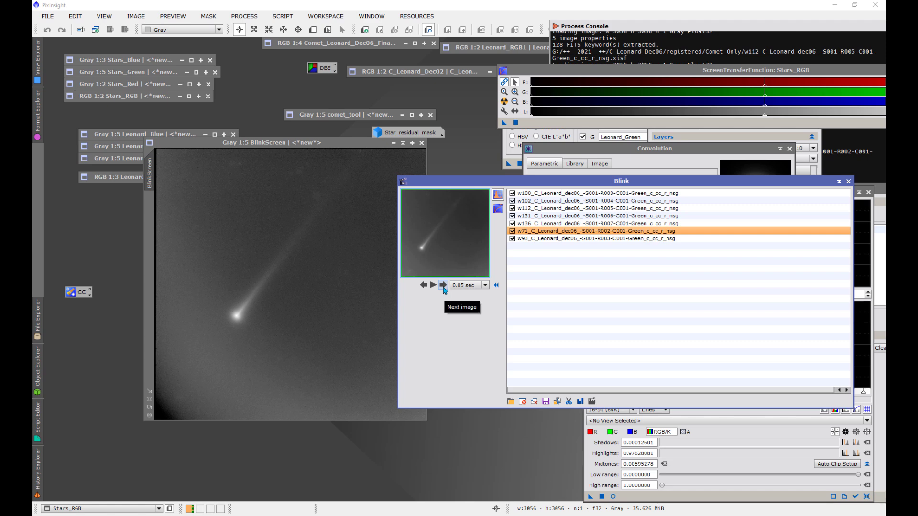
double_click(443, 286)
triple_click(443, 287)
triple_click(443, 287)
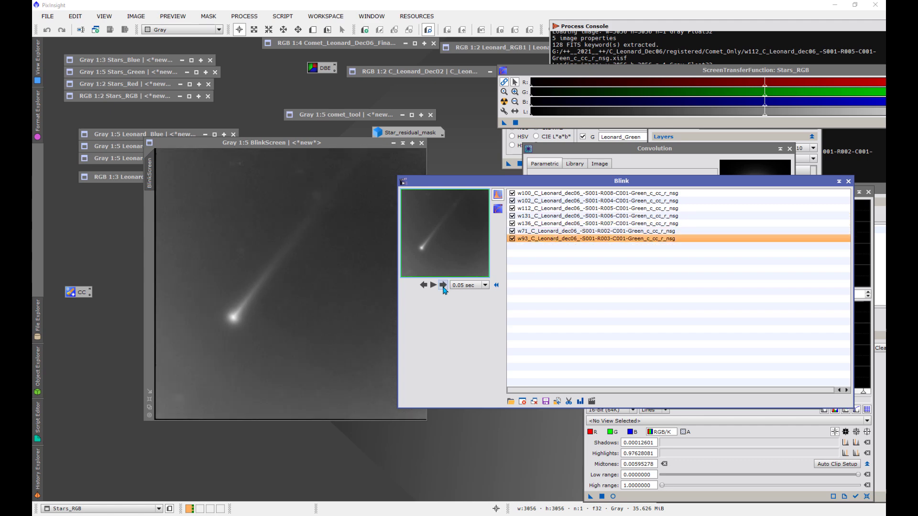
triple_click(443, 287)
double_click(444, 286)
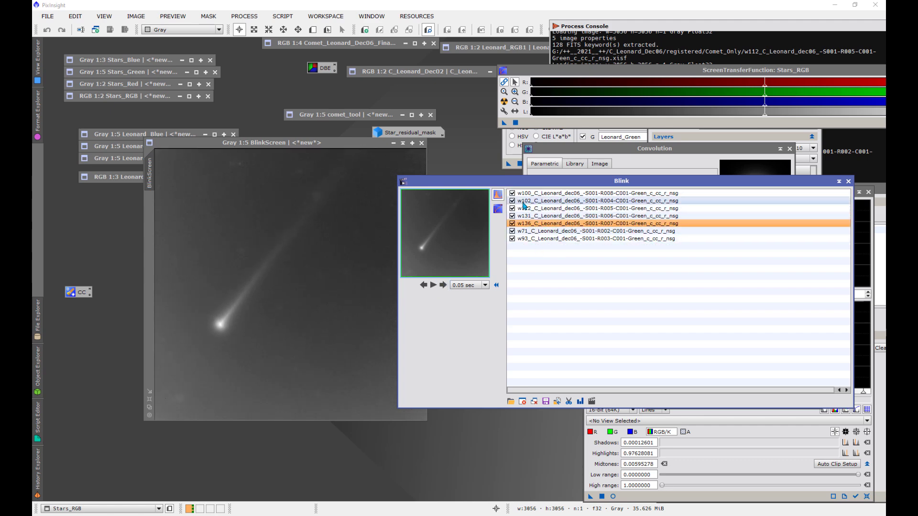
- Compare the w93 R003 and w100 R008 Green frames in Blink, then close all of the blinked images
click(532, 239)
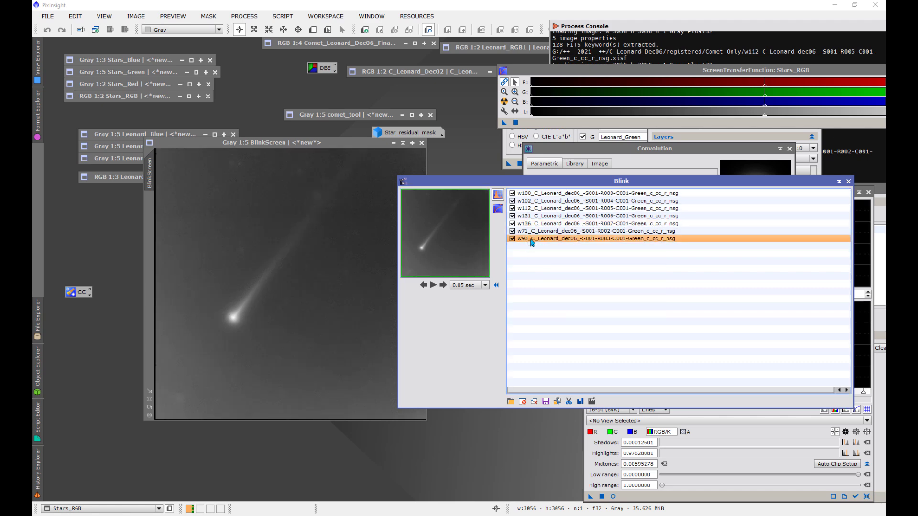
click(598, 193)
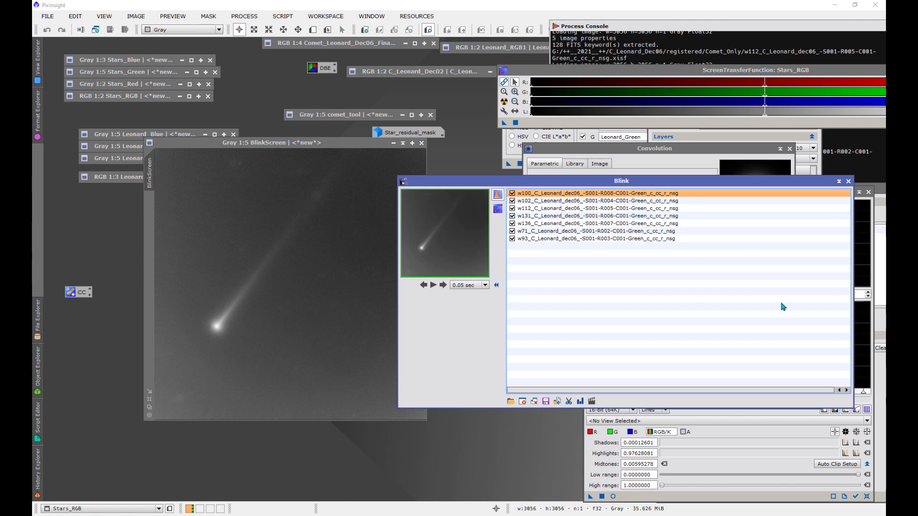
click(523, 401)
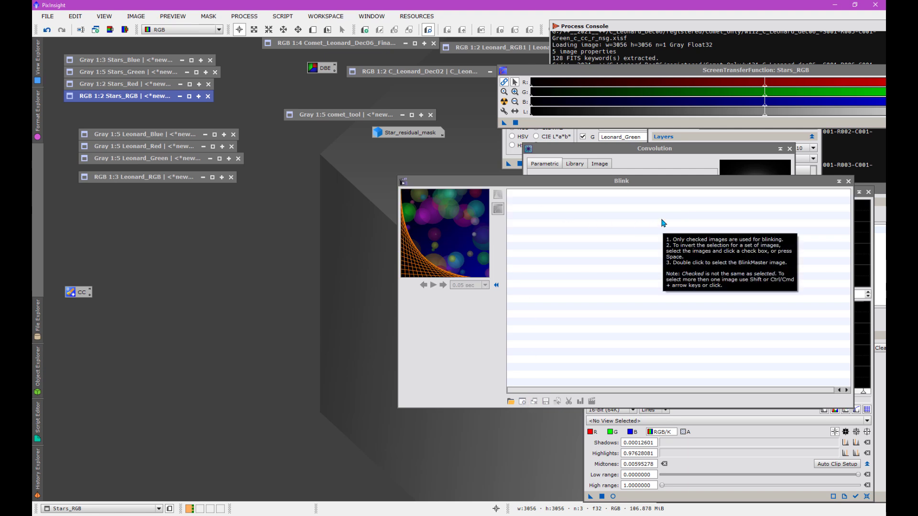
- Open the CometAlignment process and reposition its window to review the target frames and parameters
click(284, 18)
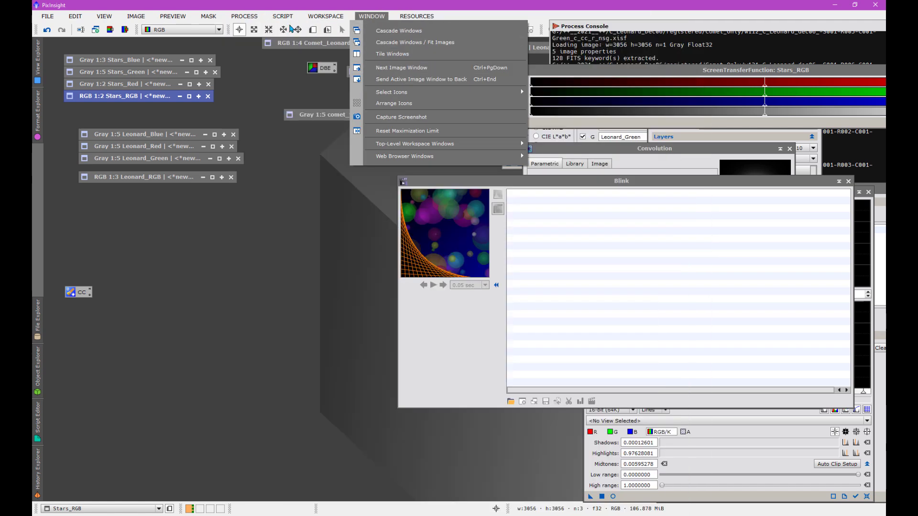
mouse_move(248, 18)
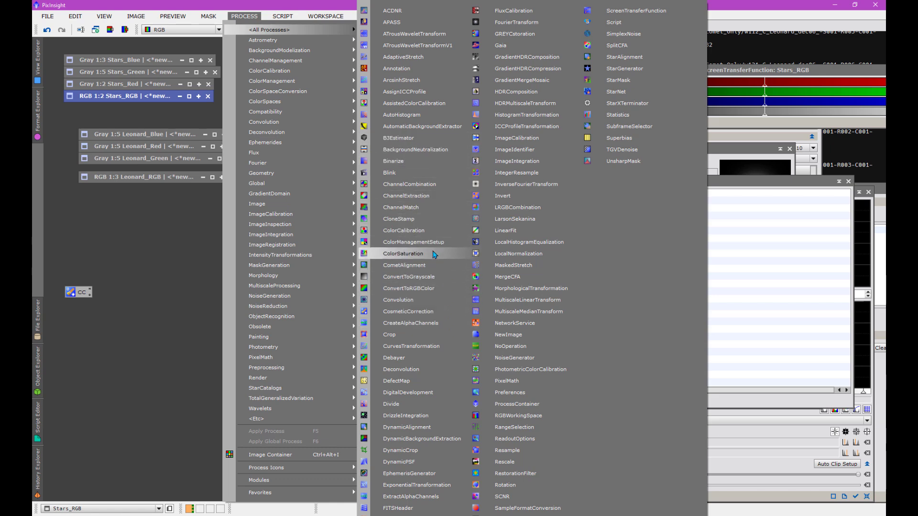
click(433, 266)
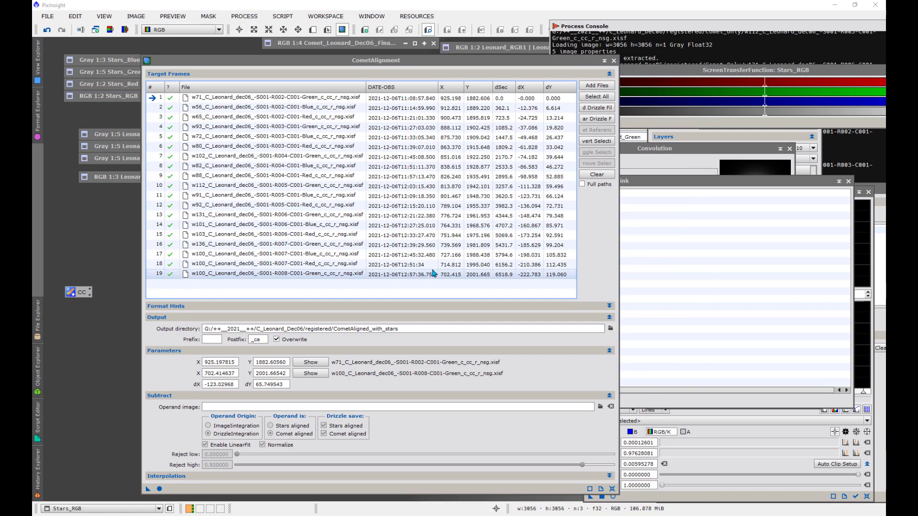
drag(306, 62, 508, 33)
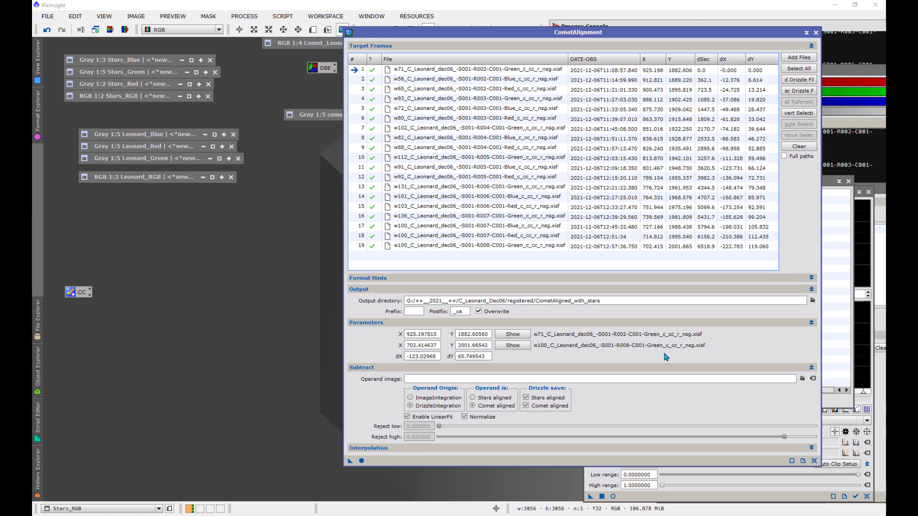
- Show CometAlignment's first and last reference frames, w71 R002 Green and w100 R008 Green, and auto-stretch each to check the marked comet nucleus
click(511, 335)
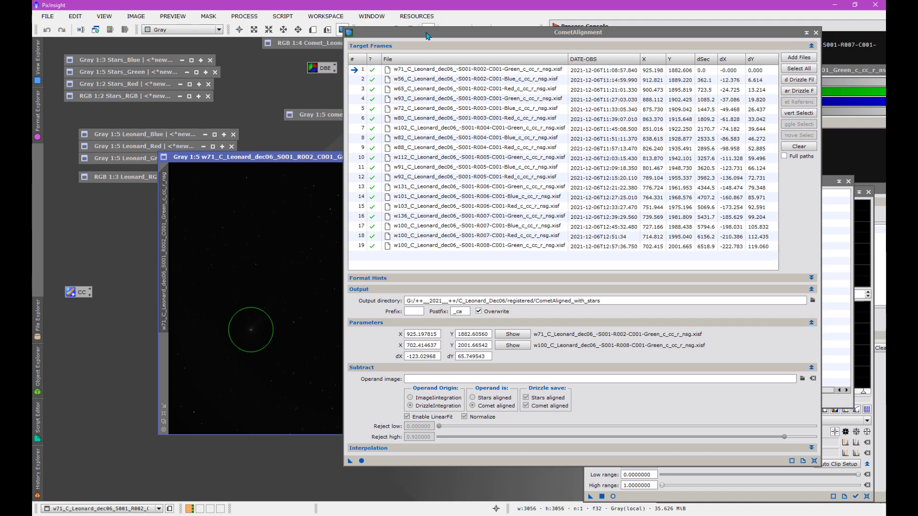
drag(427, 36, 527, 43)
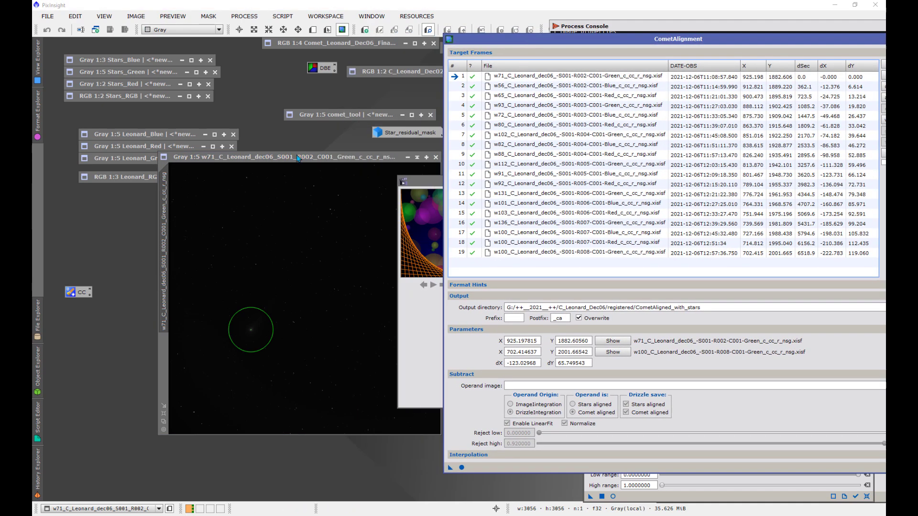
drag(297, 158, 261, 147)
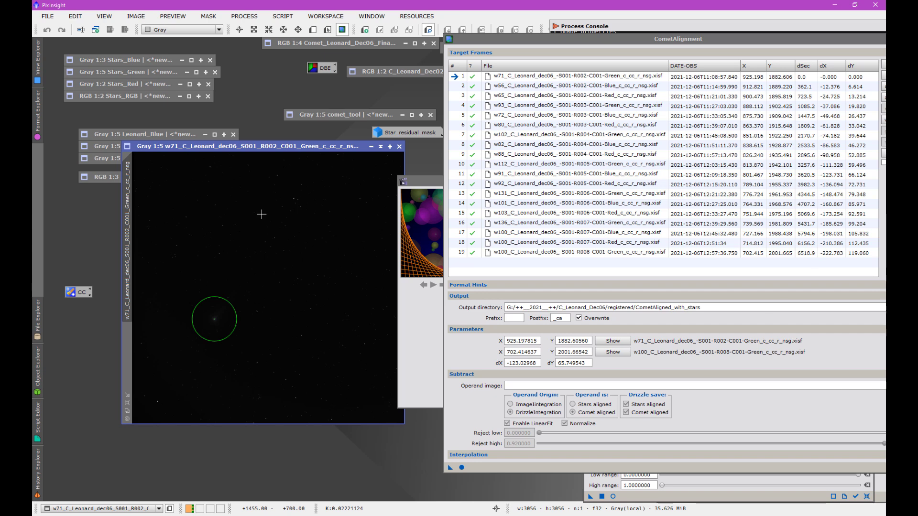
key(ctrl+a)
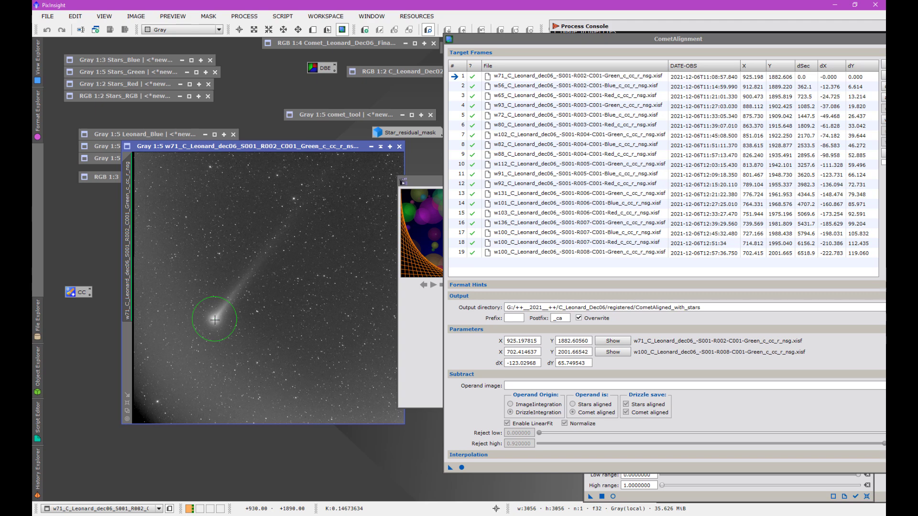
click(613, 352)
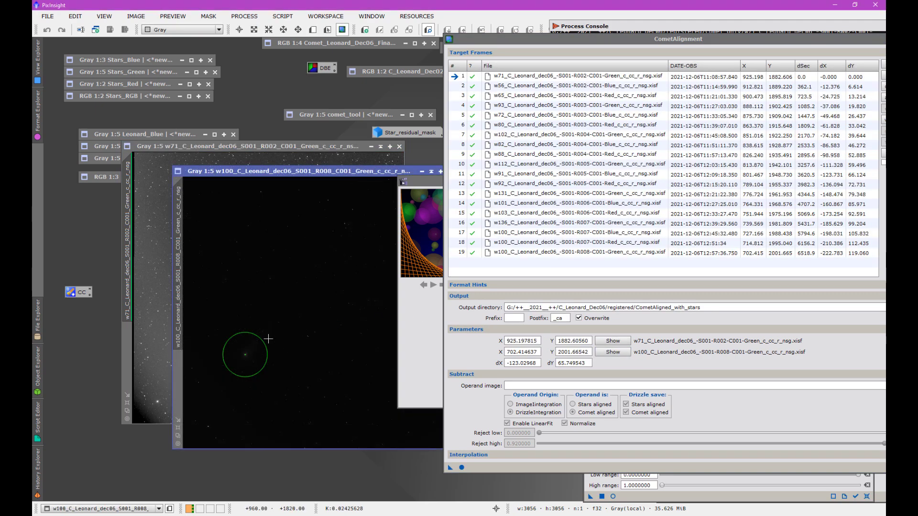
key(ctrl+a)
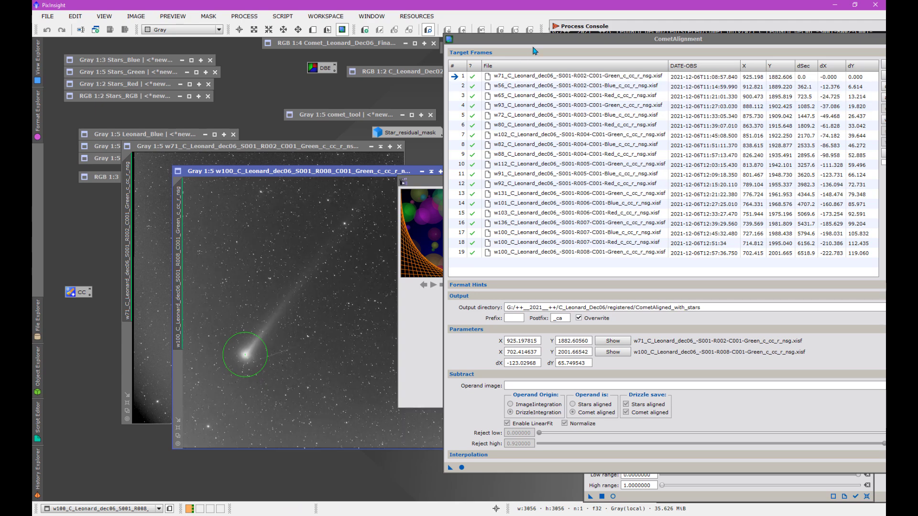
- Close CometAlignment and both of its reference frames
drag(534, 41, 362, 32)
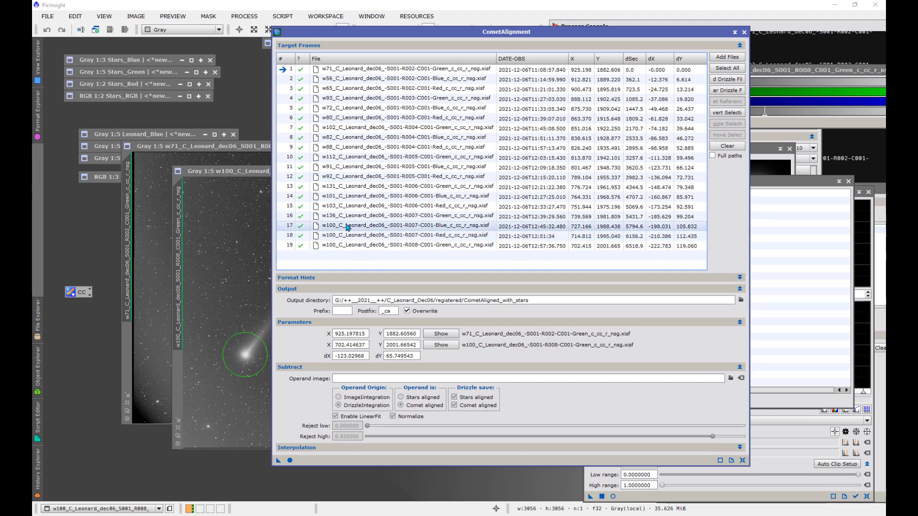
click(744, 32)
click(450, 171)
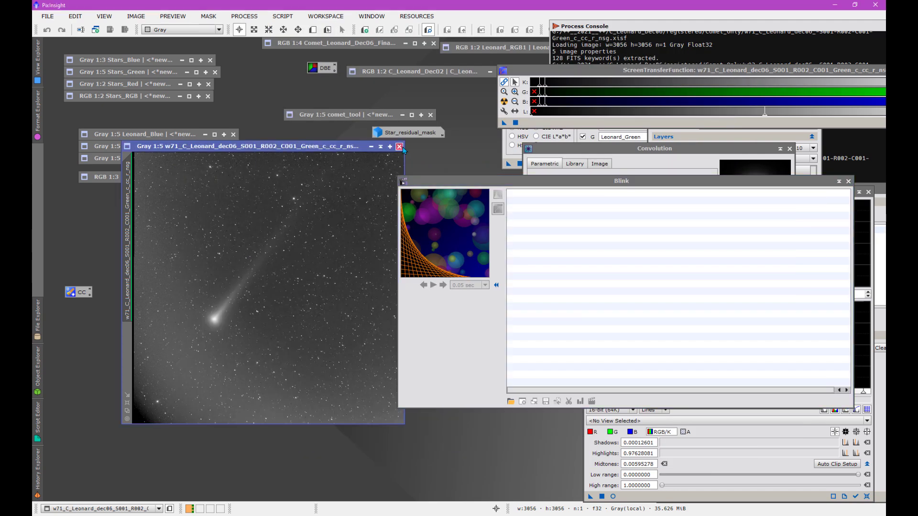
click(399, 146)
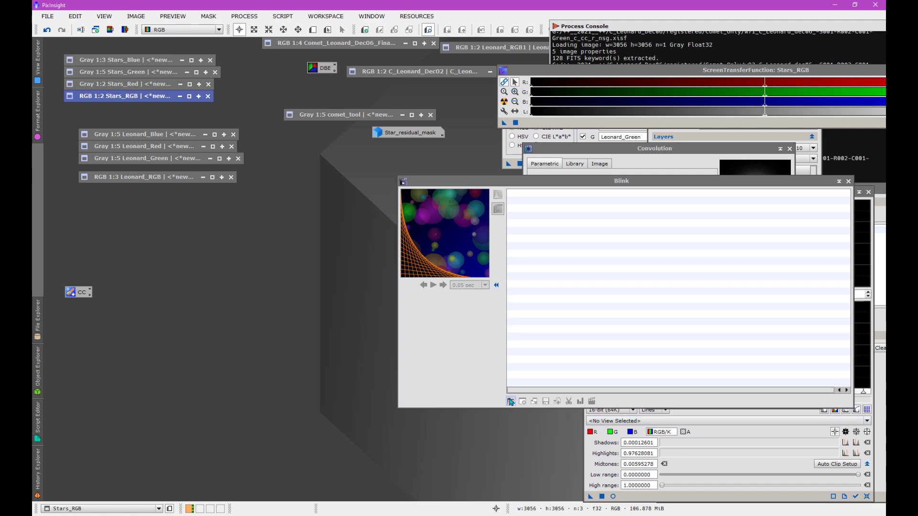
- Load all comet-aligned frames from the Comet_Only/Registered folder into Blink
click(511, 402)
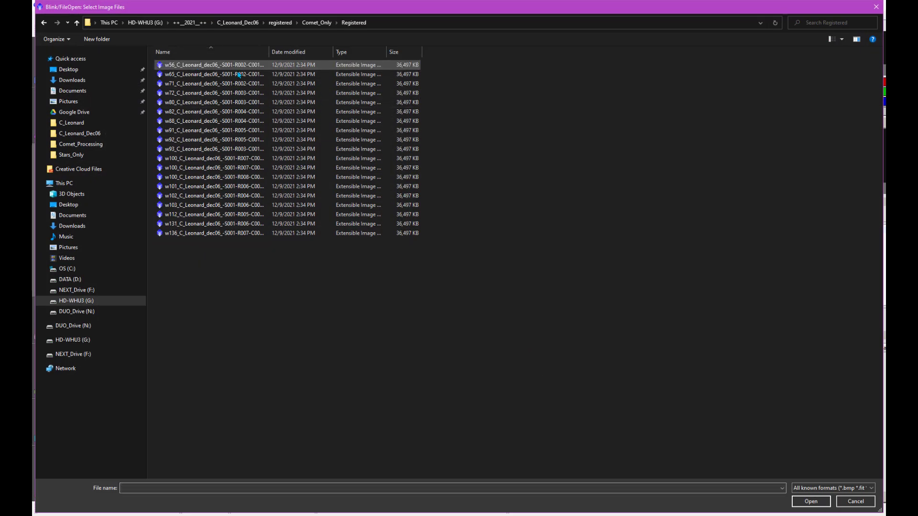
click(205, 161)
key(ctrl+a)
click(810, 502)
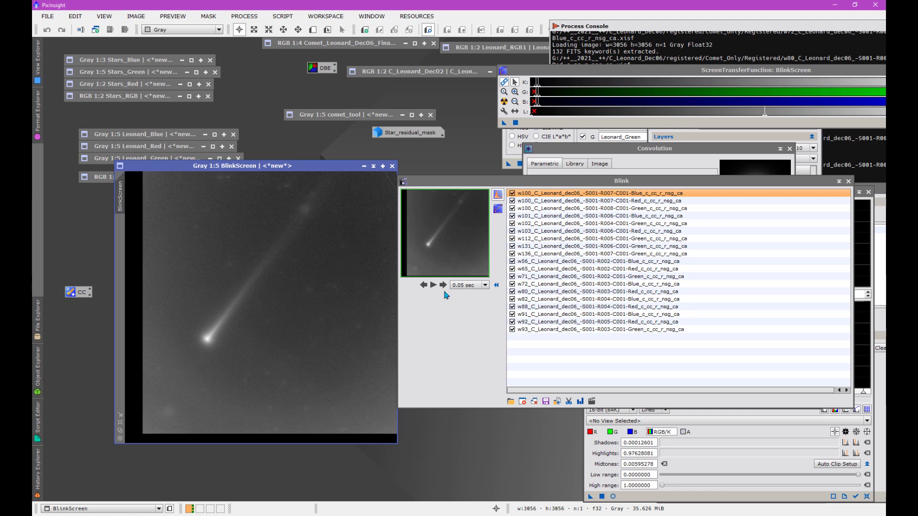
- Cycle through the comet-aligned frames in Blink to check the comet's registration, and close all the loaded frames
click(443, 286)
click(443, 286)
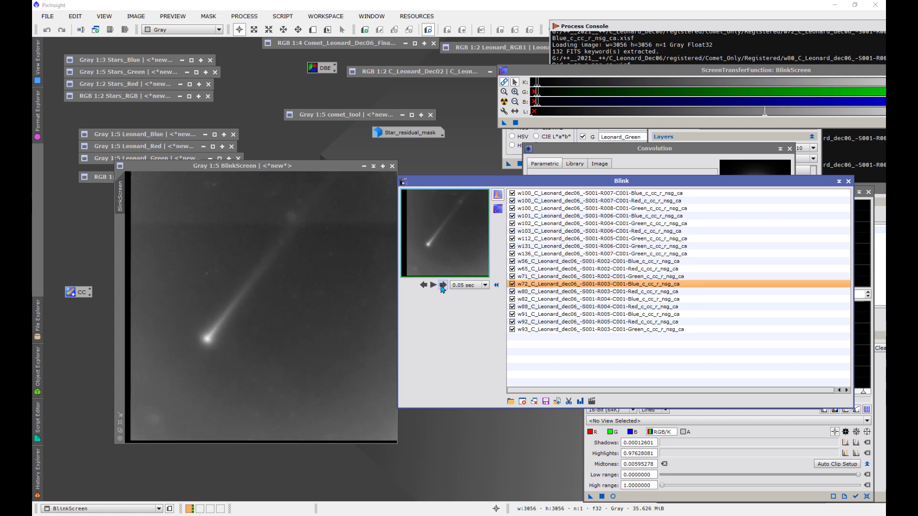
click(442, 285)
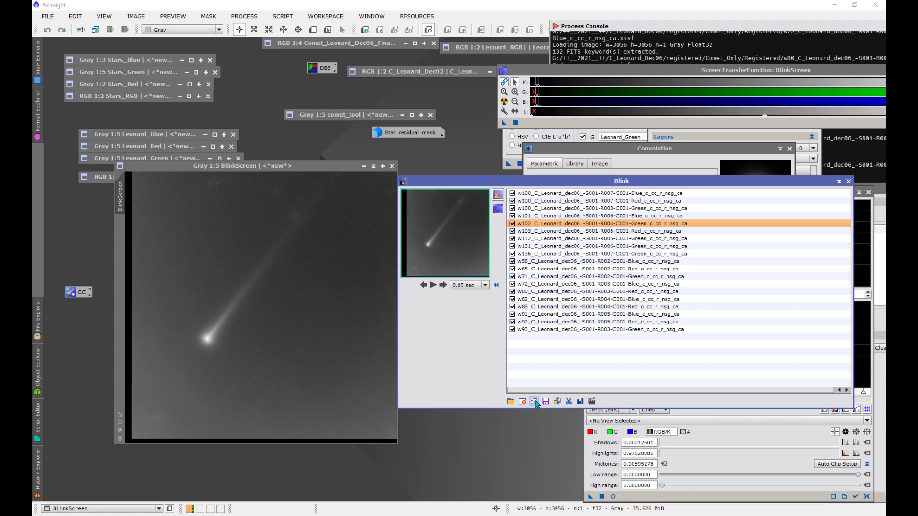
click(535, 403)
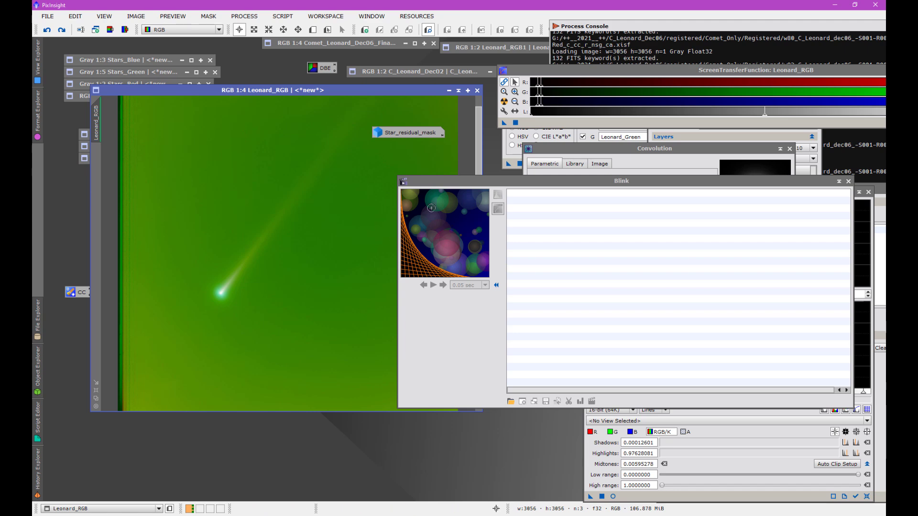
- Move Blink off the Leonard_RGB image, redo its two background-flattening edits, and auto-stretch the view
drag(455, 183, 536, 187)
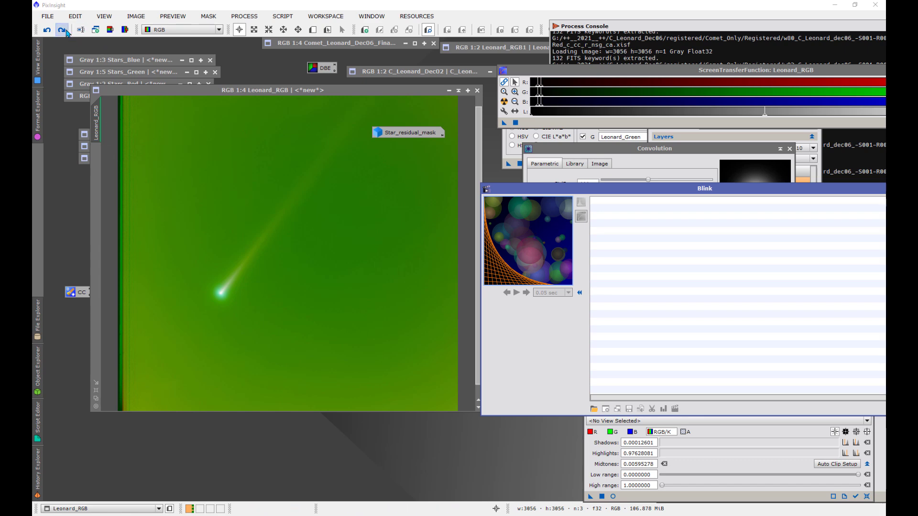
click(67, 32)
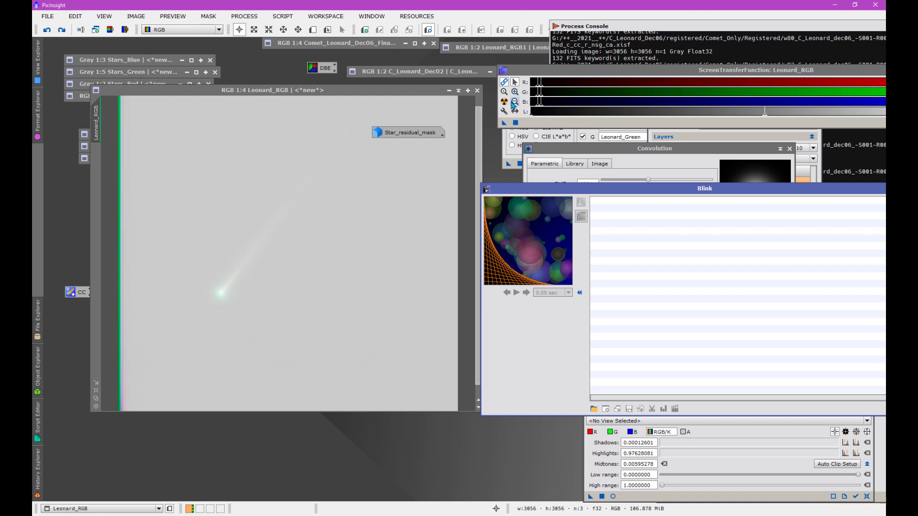
click(504, 102)
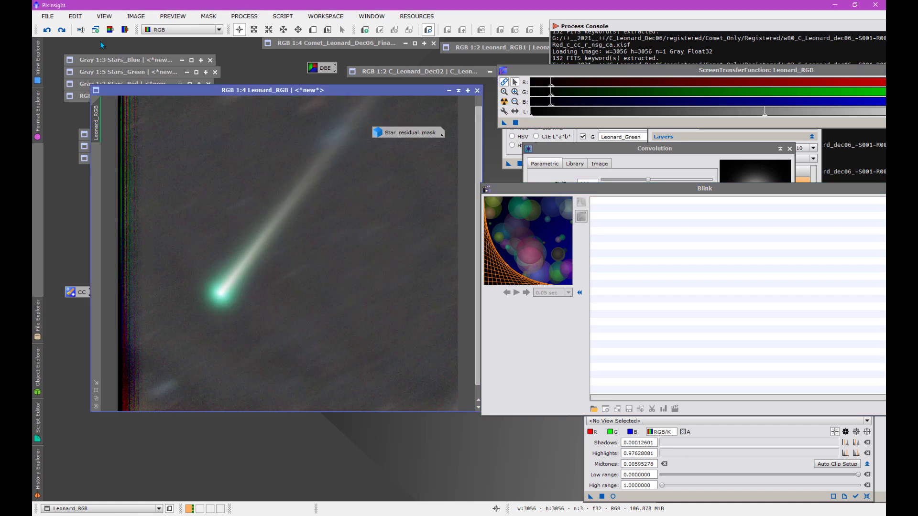
click(62, 30)
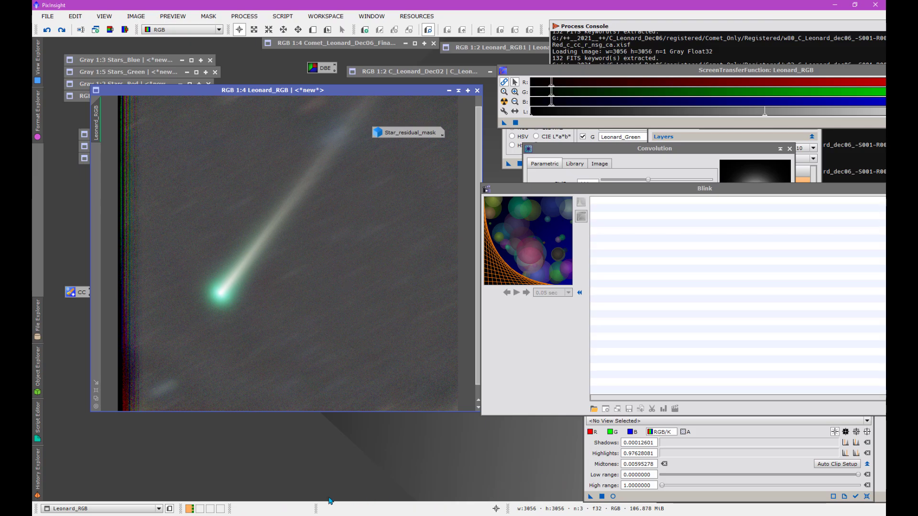
- Switch to the Comet Processing PDF in the browser and review workflow steps 8 to 14 on its second page
key(alt+Tab)
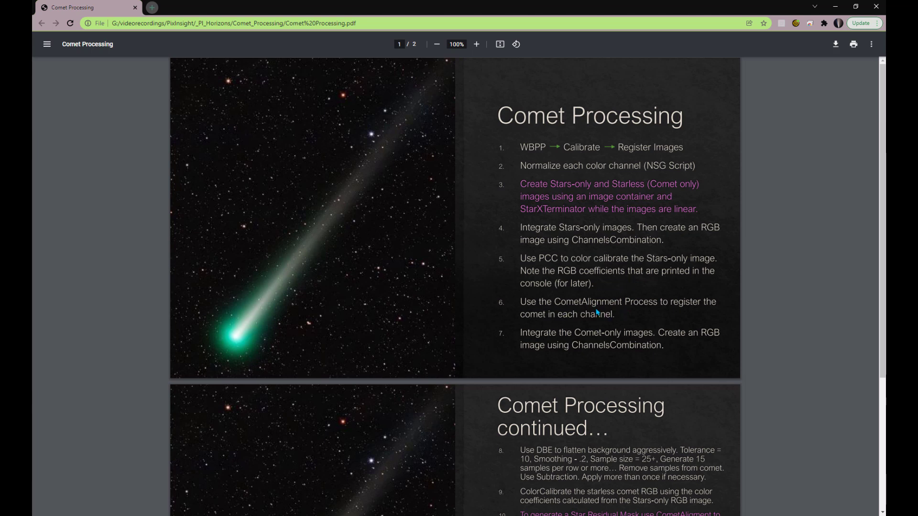
scroll(597, 311, down, 1)
scroll(597, 311, down, 1)
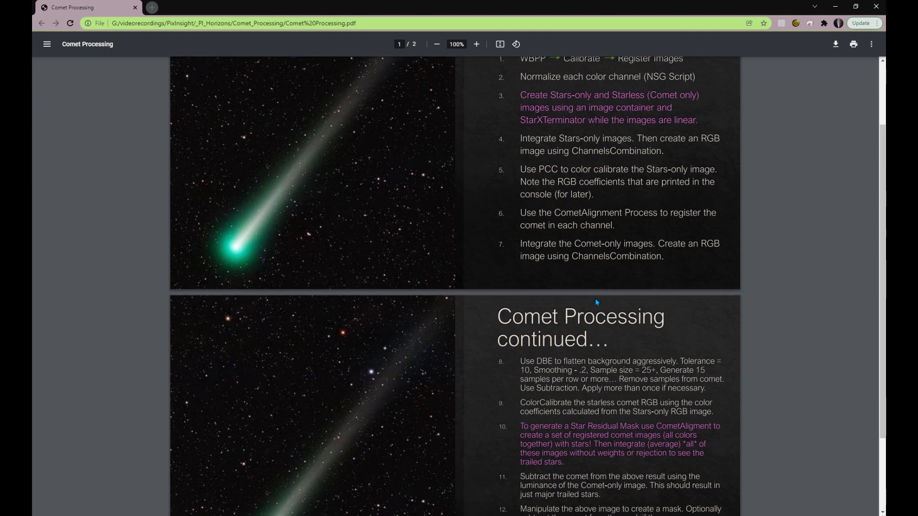
scroll(597, 302, down, 1)
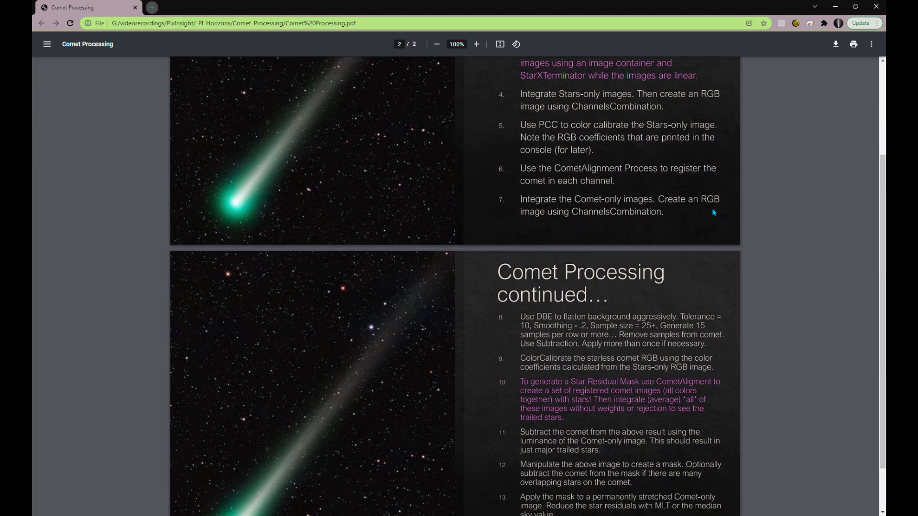
scroll(713, 210, down, 1)
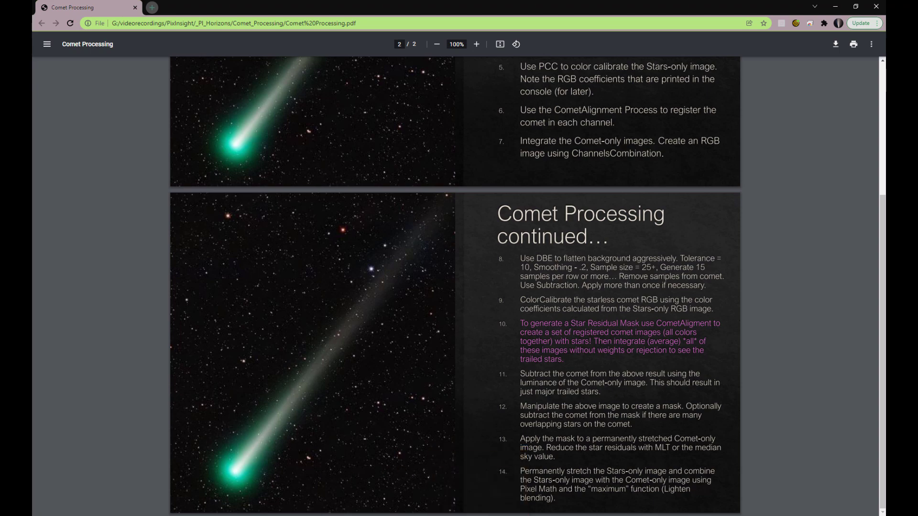
- Return to PixInsight and open the CometAlignment process
click(547, 514)
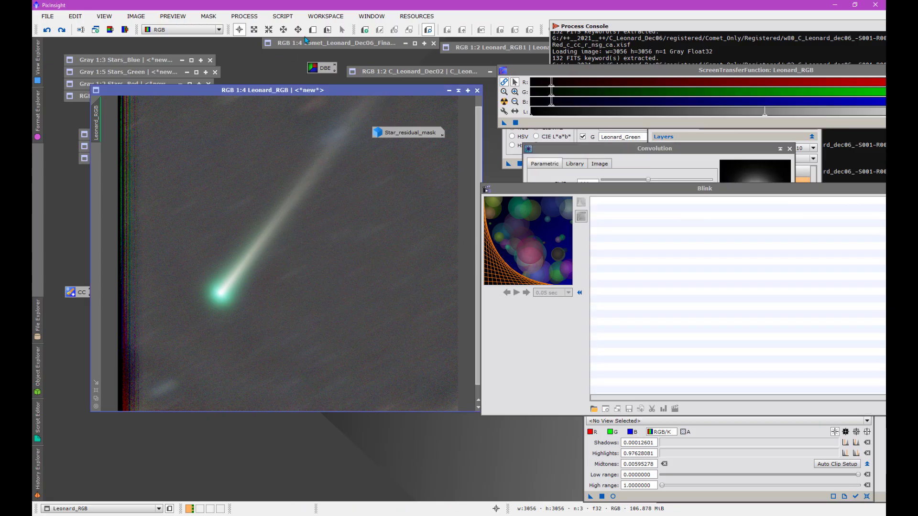
click(245, 15)
mouse_move(349, 31)
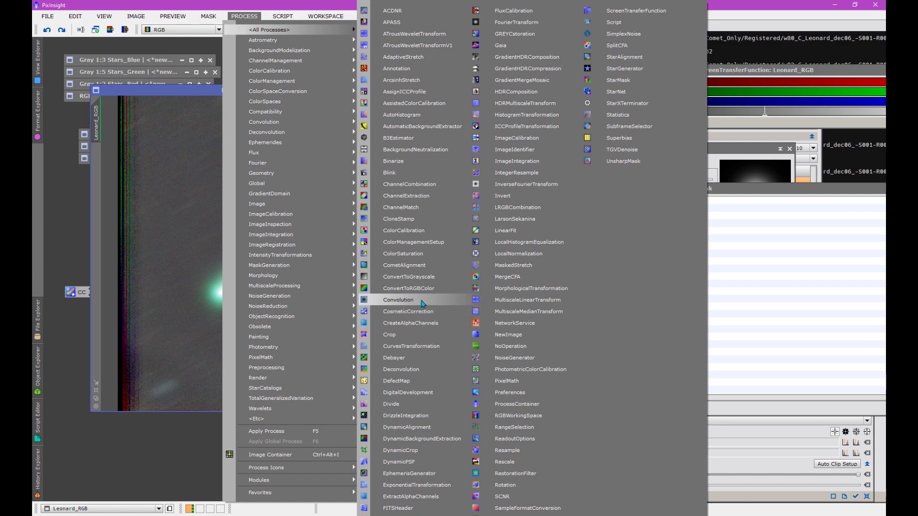
click(416, 266)
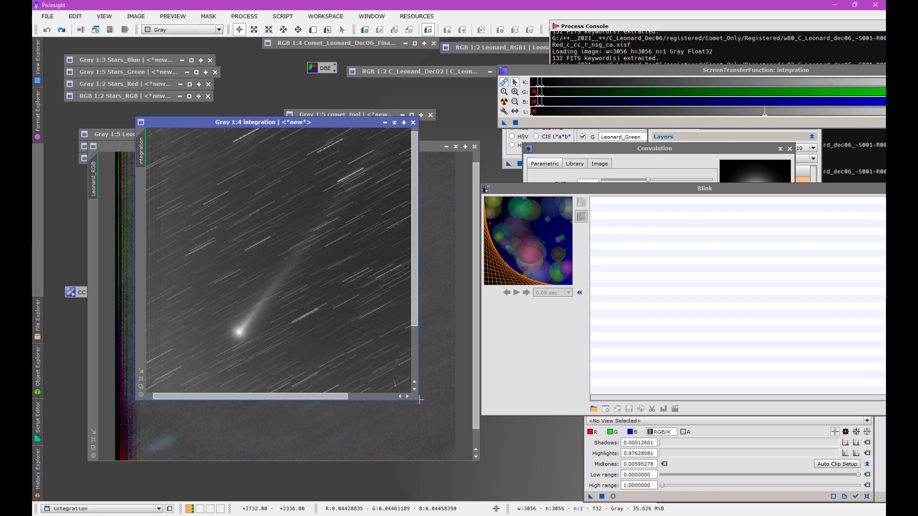
- Enlarge the integration image window and examine the trailed stars around the comet up close
drag(418, 399, 480, 485)
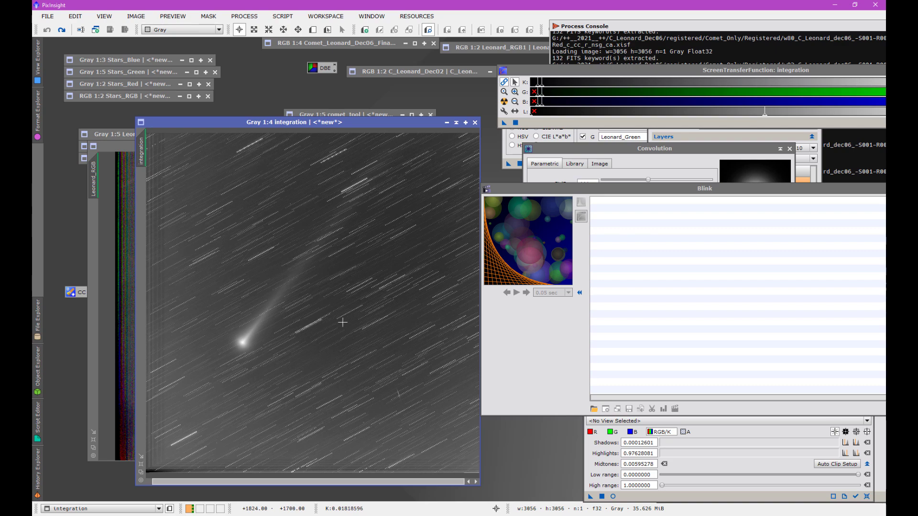
scroll(363, 283, up, 3)
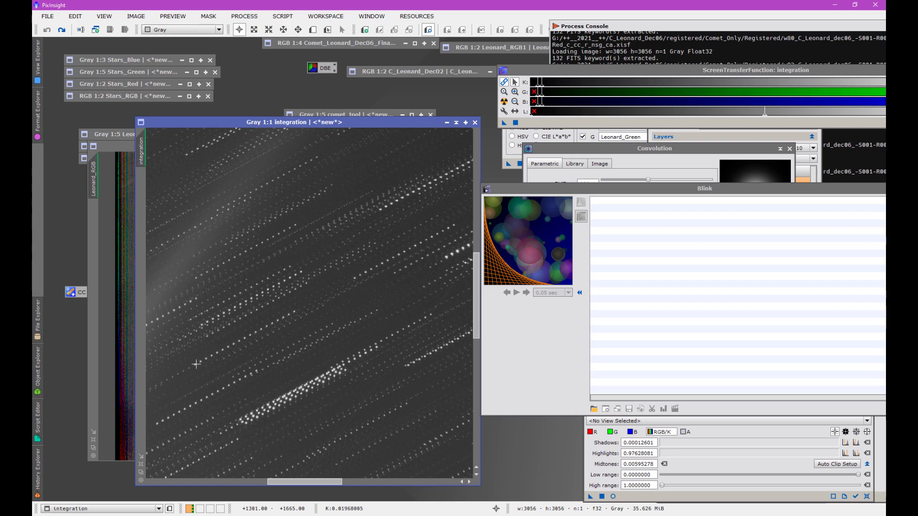
scroll(306, 334, down, 1)
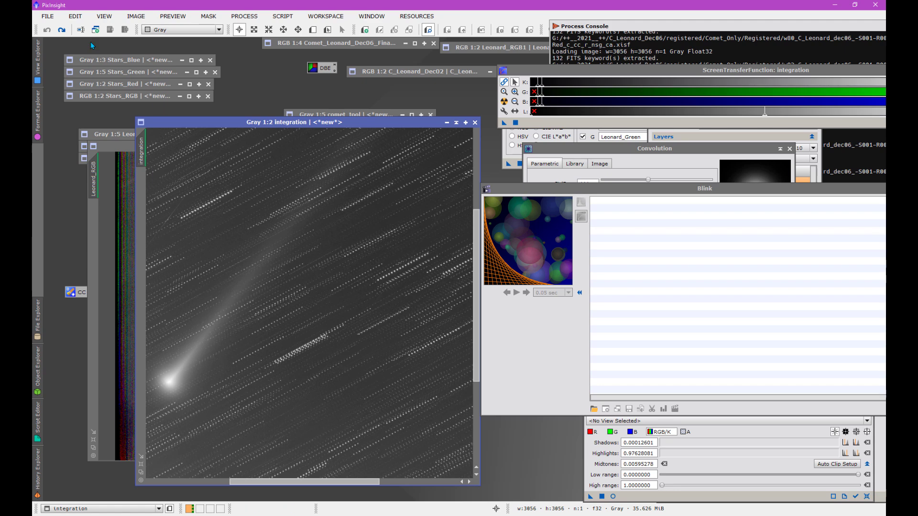
- Redo the conversion of the integration image into Star_residual_mask with only the major star trails, and auto-stretch its view
click(62, 31)
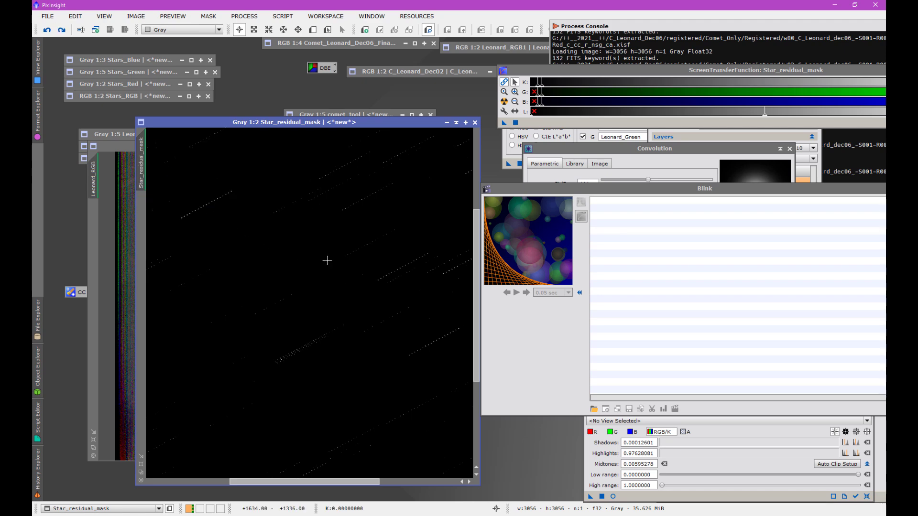
key(ctrl+a)
drag(563, 74, 529, 87)
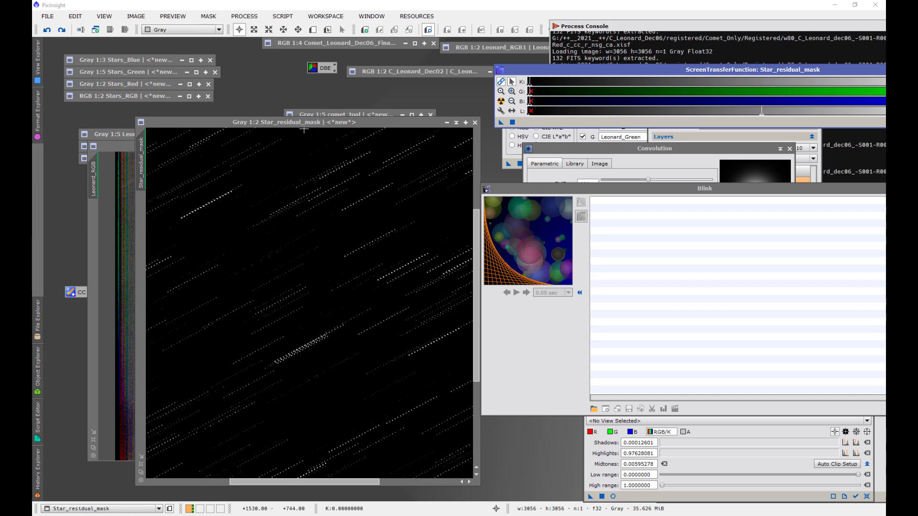
- Arrange Star_residual_mask behind the Leonard_RGB image, and raise the shadows in Leonard_RGB's screen stretch to darken its background
drag(299, 124, 314, 161)
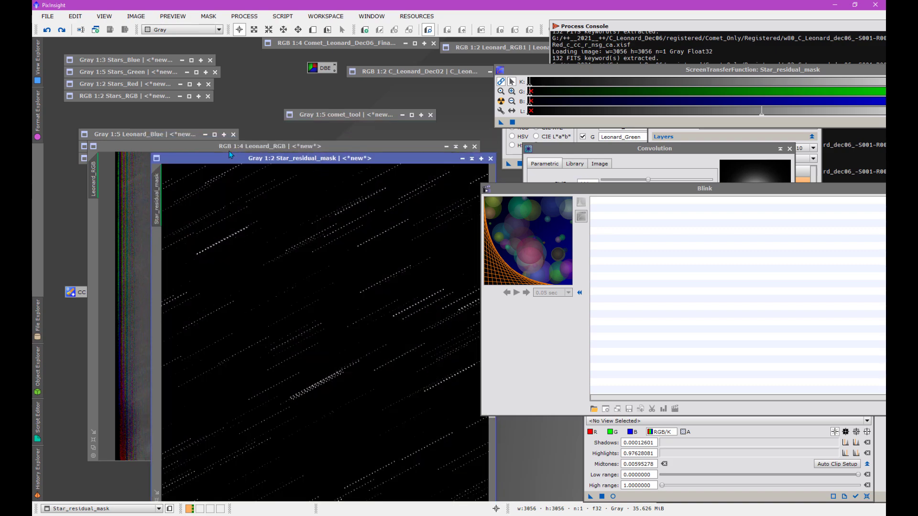
drag(152, 145, 255, 153)
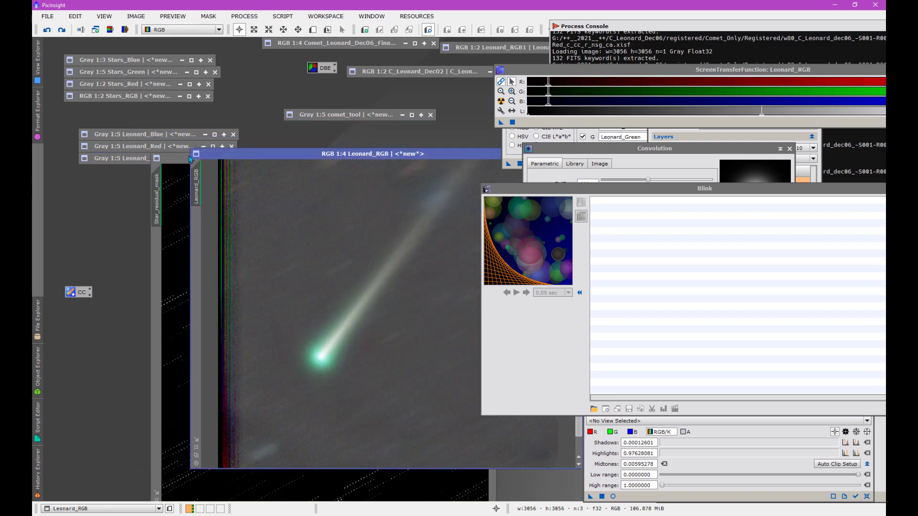
mouse_move(190, 159)
mouse_down()
mouse_move(206, 177)
mouse_move(186, 171)
mouse_up()
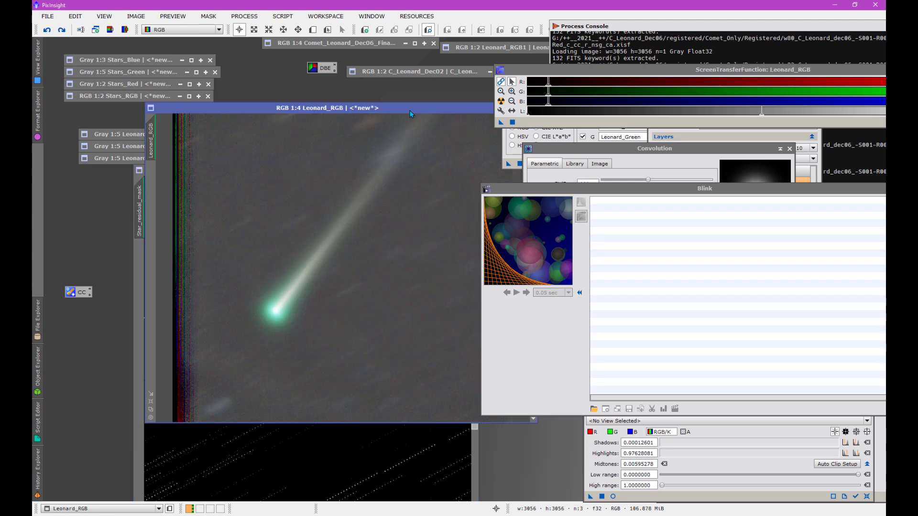
drag(409, 110, 373, 116)
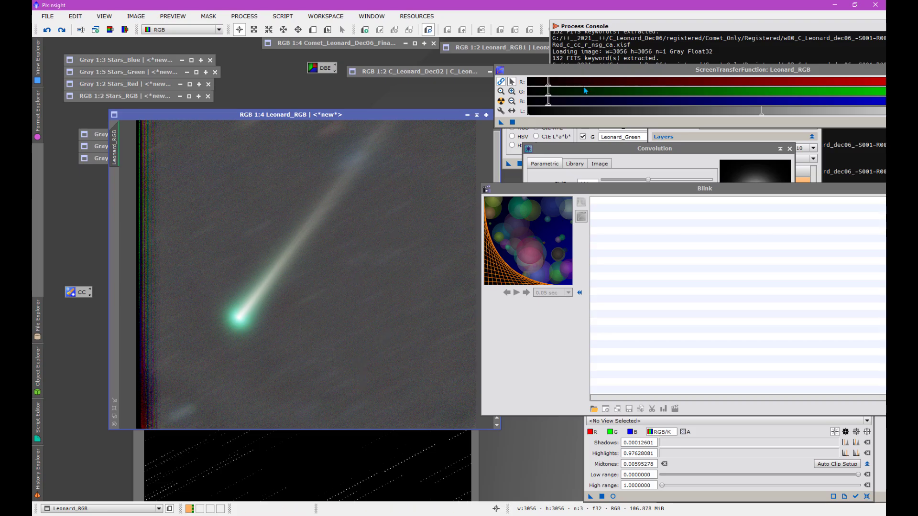
scroll(566, 93, up, 4)
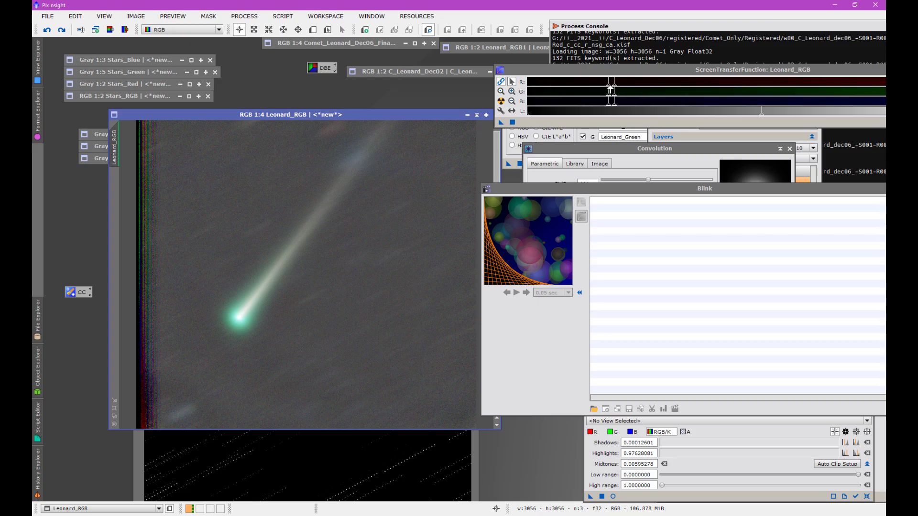
drag(853, 88, 859, 88)
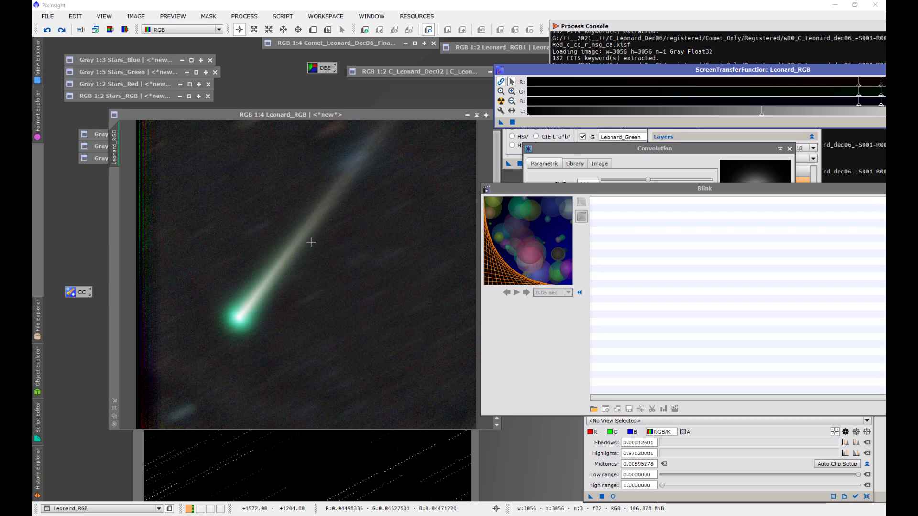
- Bring Star_residual_mask to the front and redo its next three edits to thicken, blur and brighten the star trails
click(399, 488)
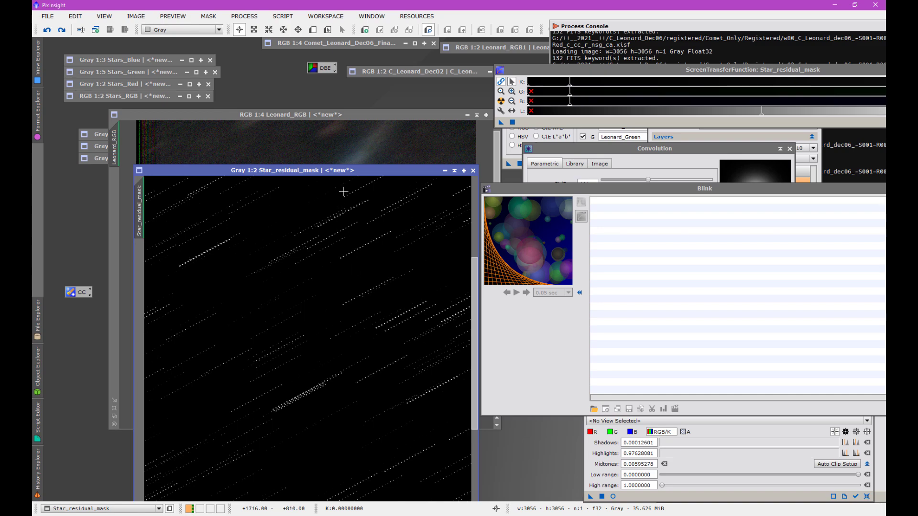
click(65, 34)
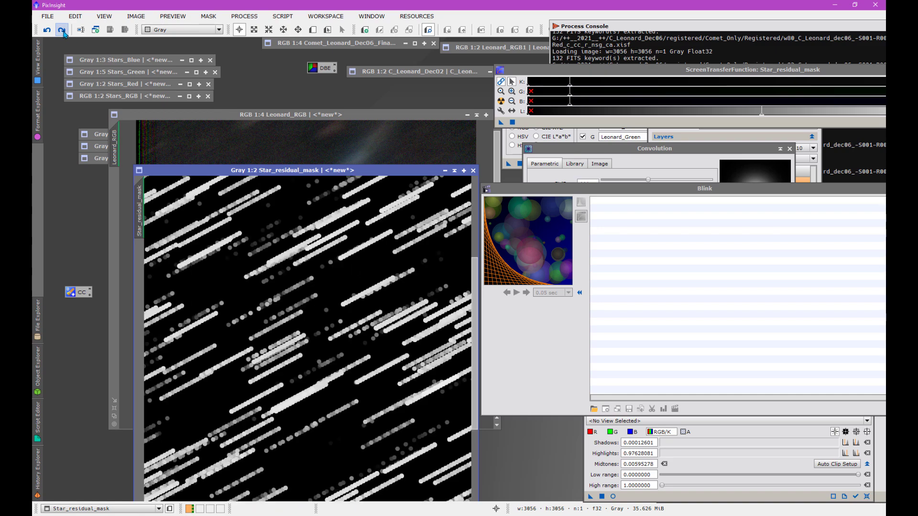
click(64, 33)
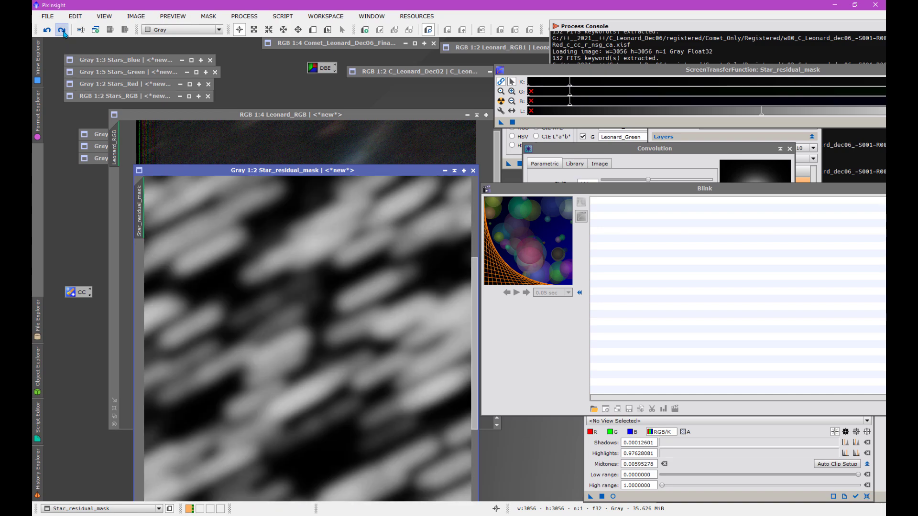
click(64, 33)
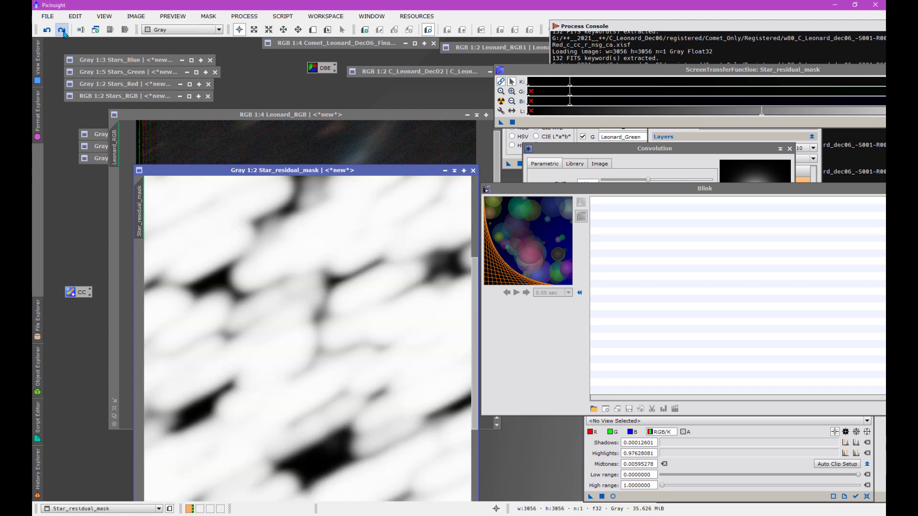
- Reset the screen stretch of Star_residual_mask, and redo the subtraction of the comet from the mask
drag(684, 70, 445, 61)
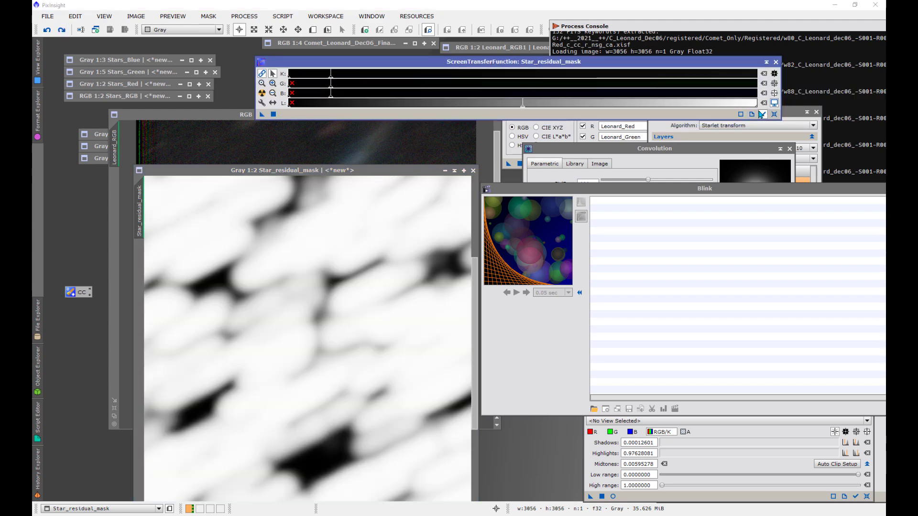
click(774, 114)
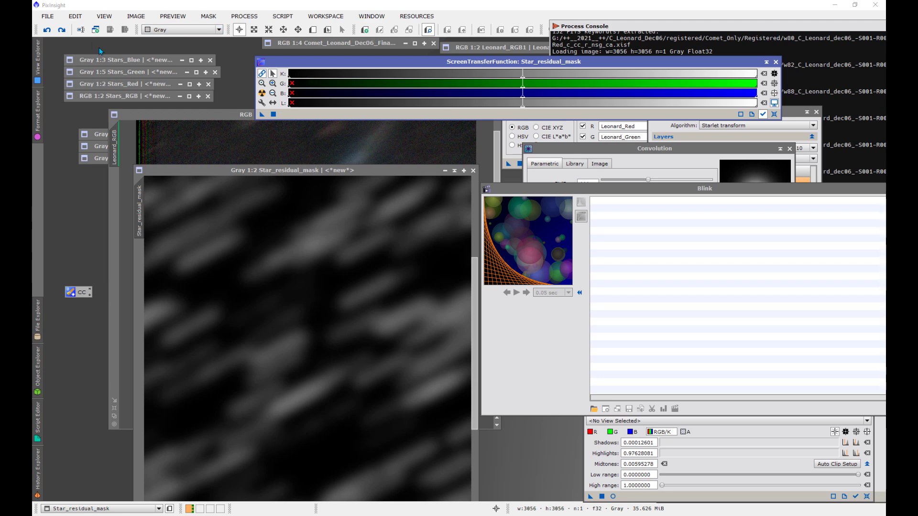
click(61, 30)
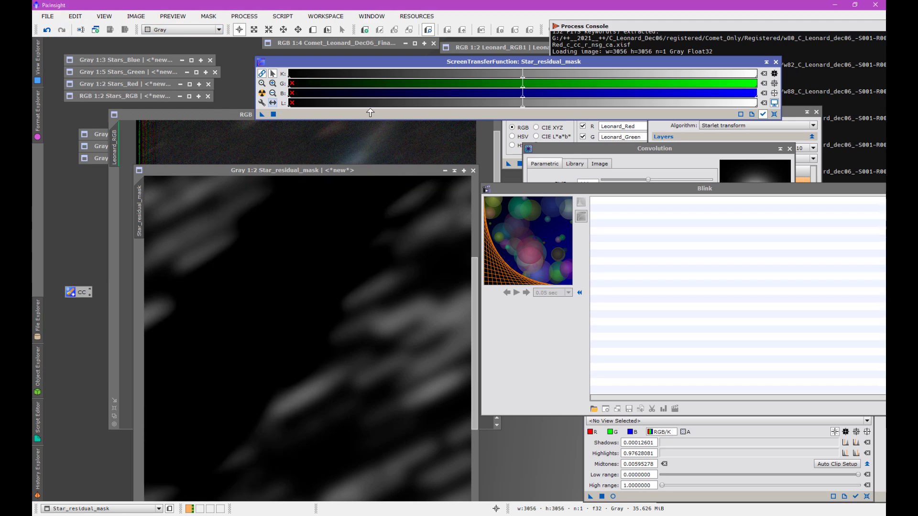
scroll(374, 286, down, 3)
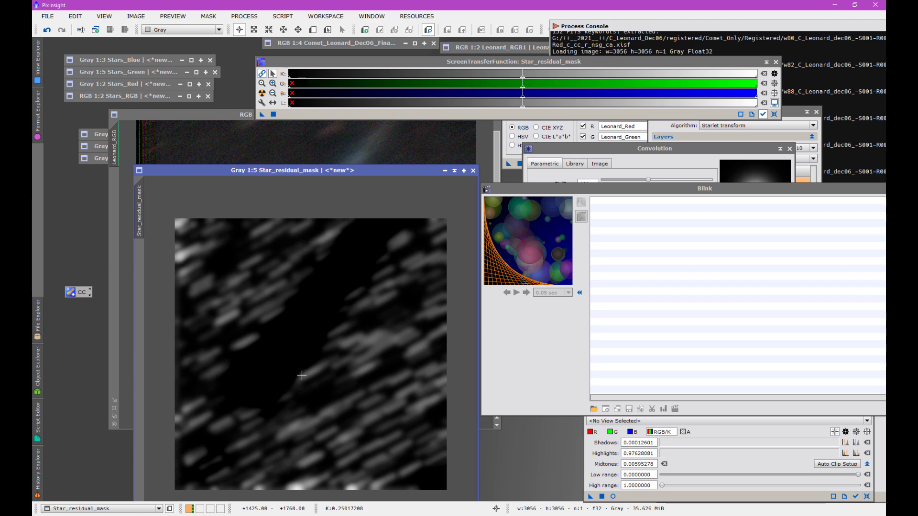
- Restore the Leonard_RGB1 image and arrange it in front of Leonard_RGB and Star_residual_mask, with the screen stretch window moved aside
click(293, 149)
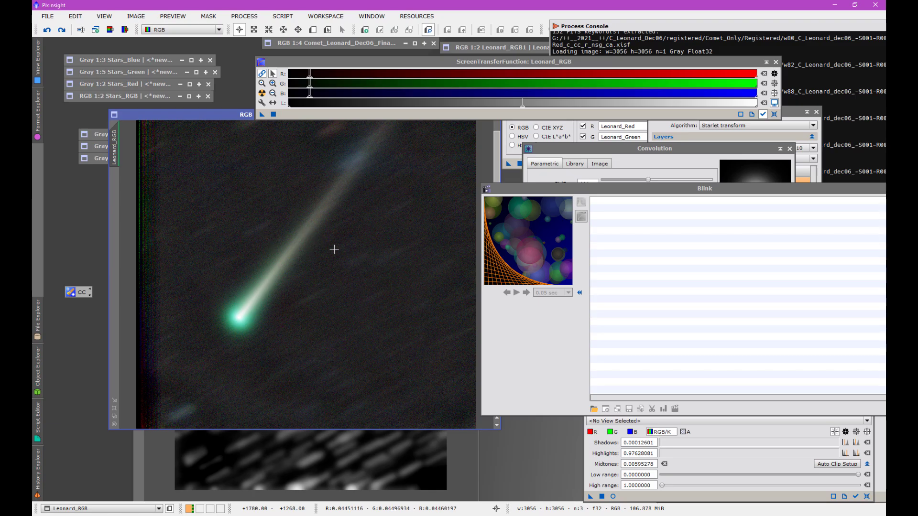
click(481, 46)
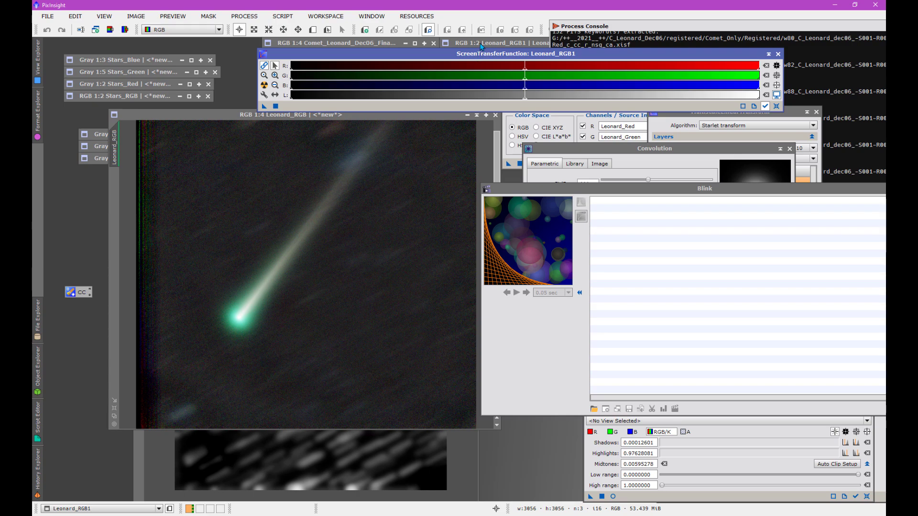
drag(481, 55, 615, 117)
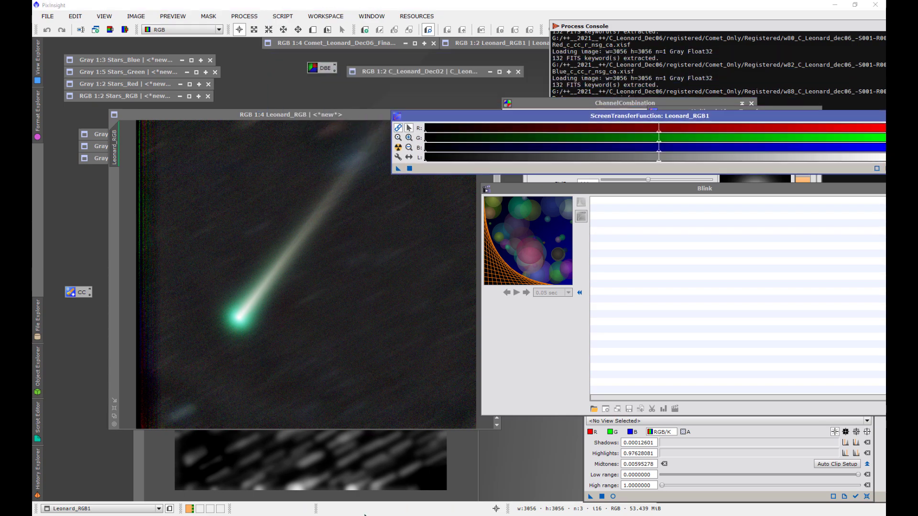
click(343, 460)
drag(249, 165, 338, 158)
click(142, 156)
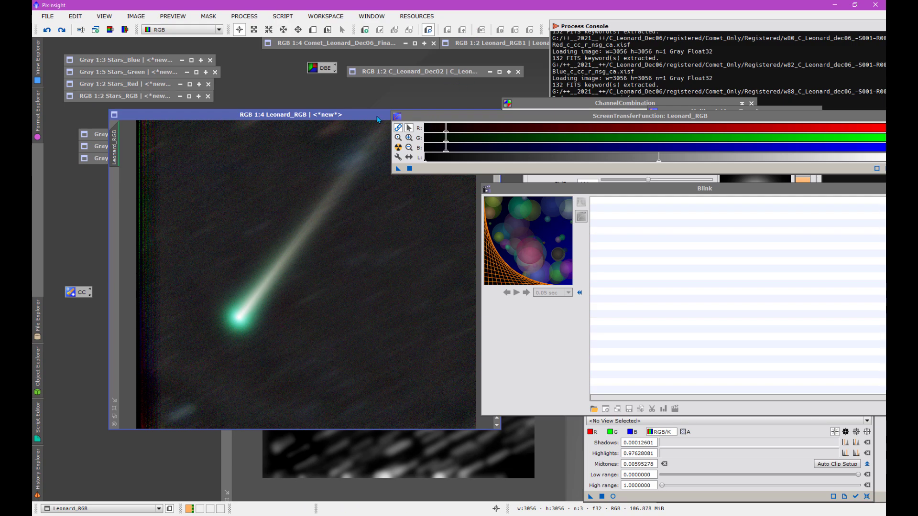
drag(377, 116, 357, 162)
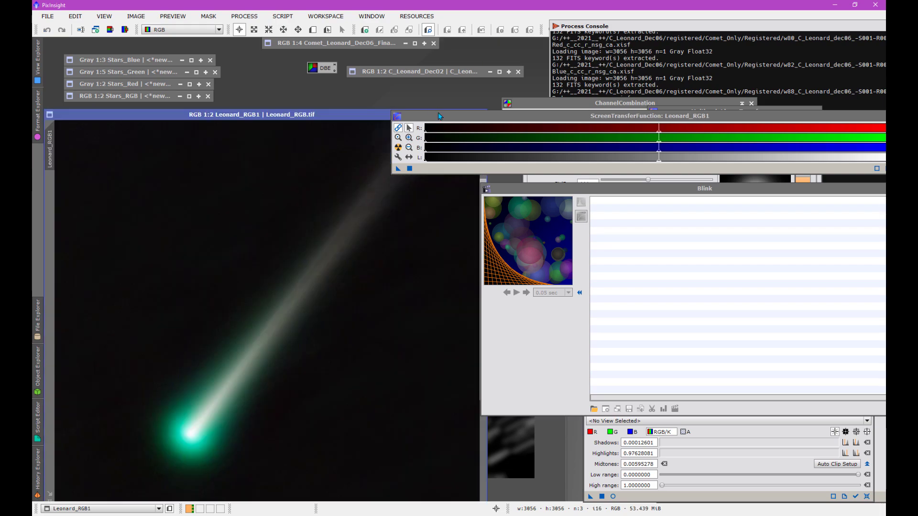
drag(445, 115, 556, 83)
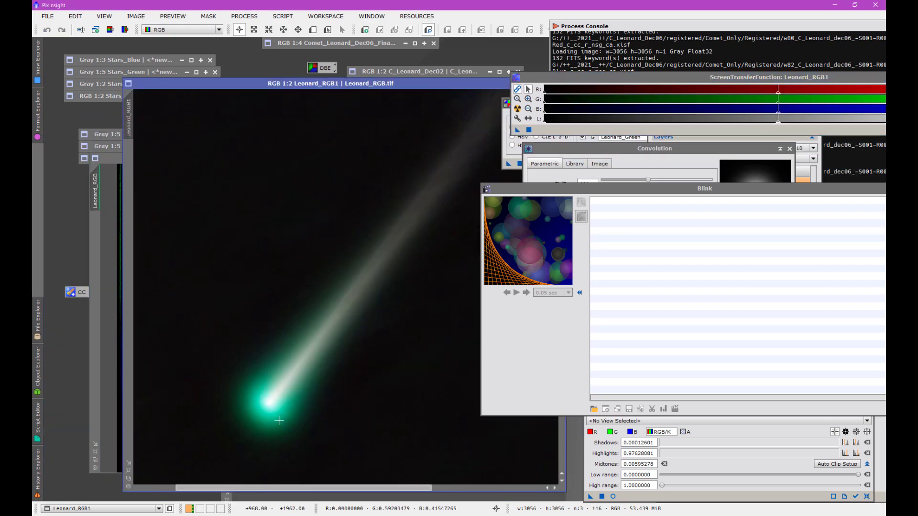
- Examine the cleaned comet and its dark background in Leonard_RGB1 at different magnifications, reading the pixel values beside the tail
scroll(279, 421, up, 1)
scroll(279, 420, down, 2)
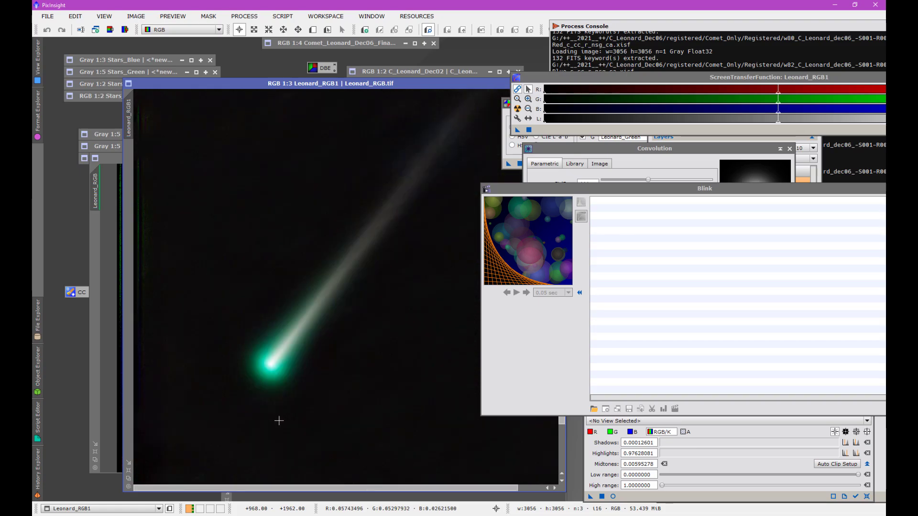
scroll(279, 421, up, 1)
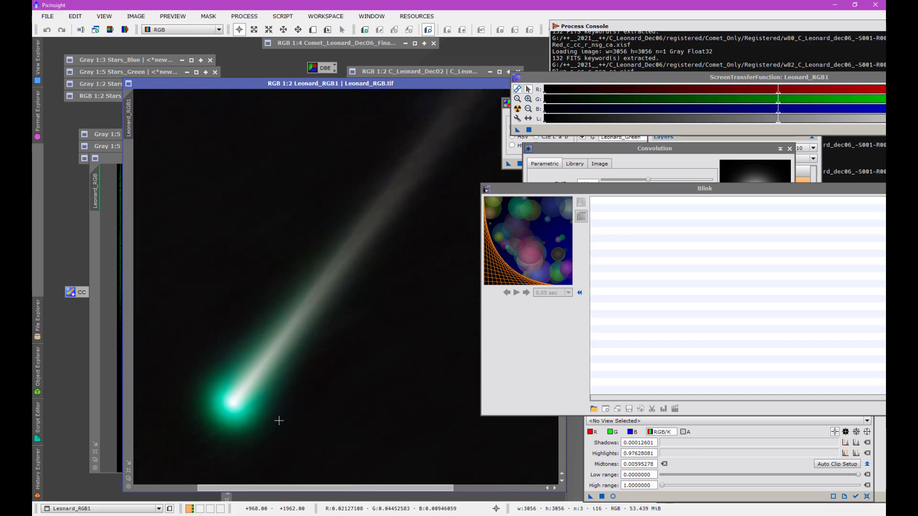
click(280, 198)
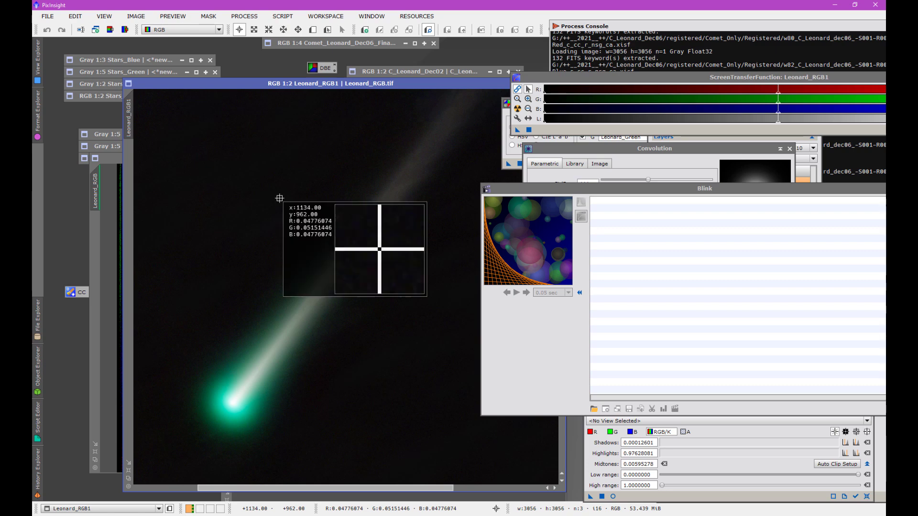
scroll(254, 245, down, 1)
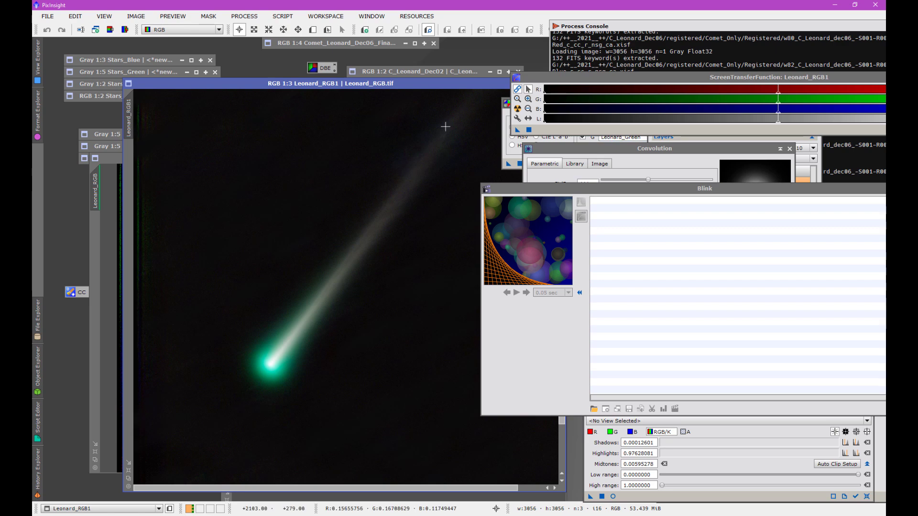
- Restore the Stars_RGB image in front of Leonard_RGB1, and move the open process windows aside to uncover PixelMath
drag(215, 83, 256, 91)
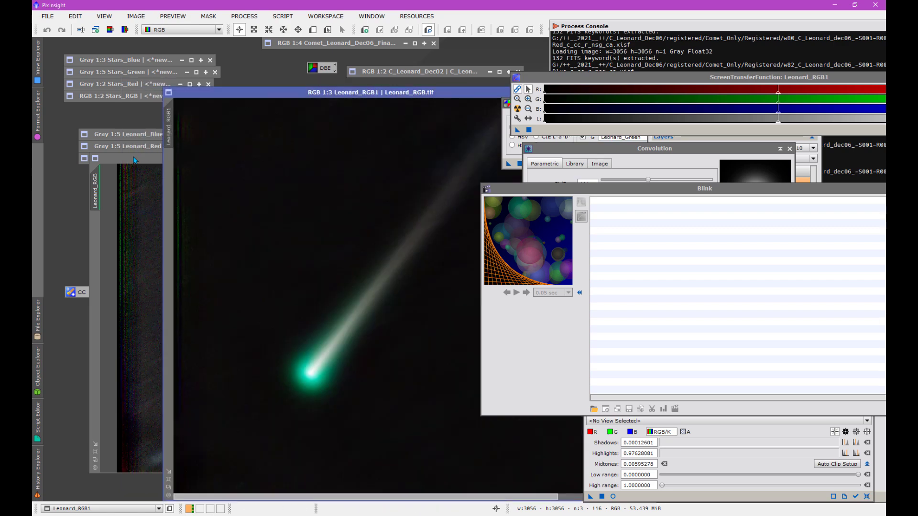
double_click(121, 96)
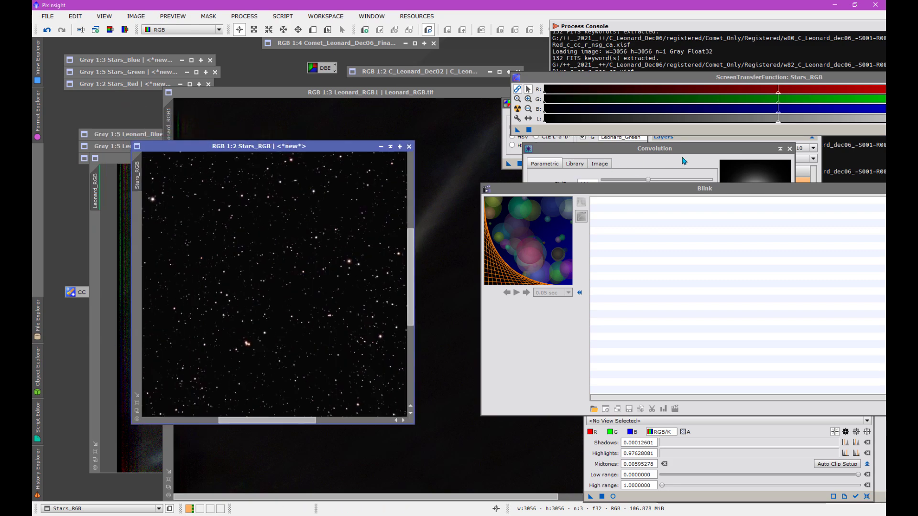
drag(664, 82, 687, 34)
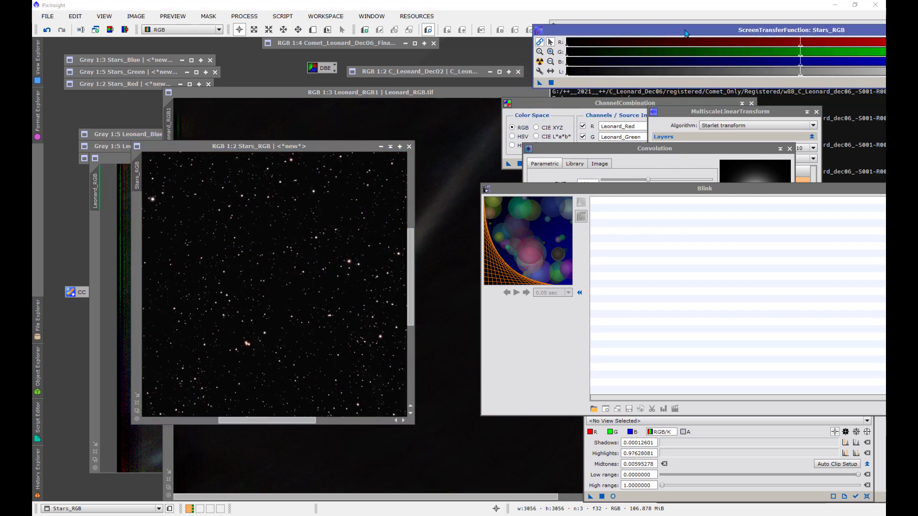
drag(704, 112, 751, 103)
drag(628, 150, 782, 143)
drag(641, 190, 812, 104)
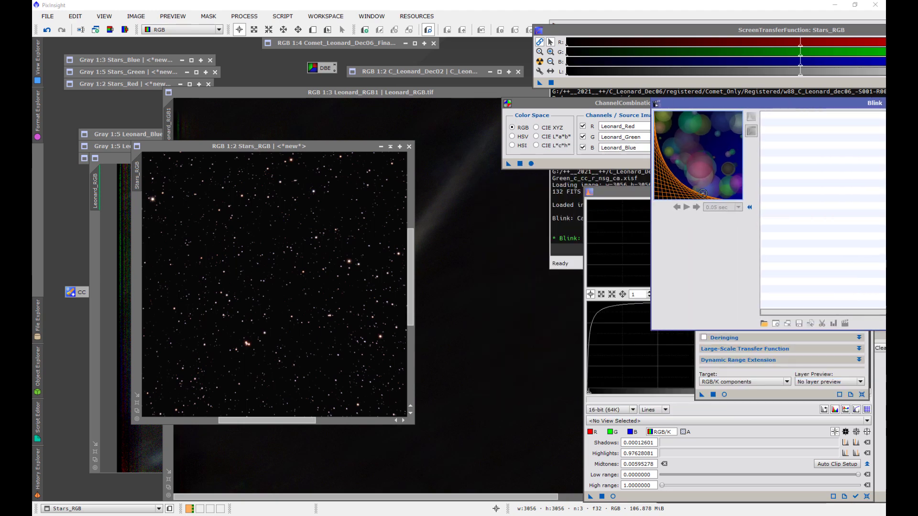
drag(623, 198, 743, 125)
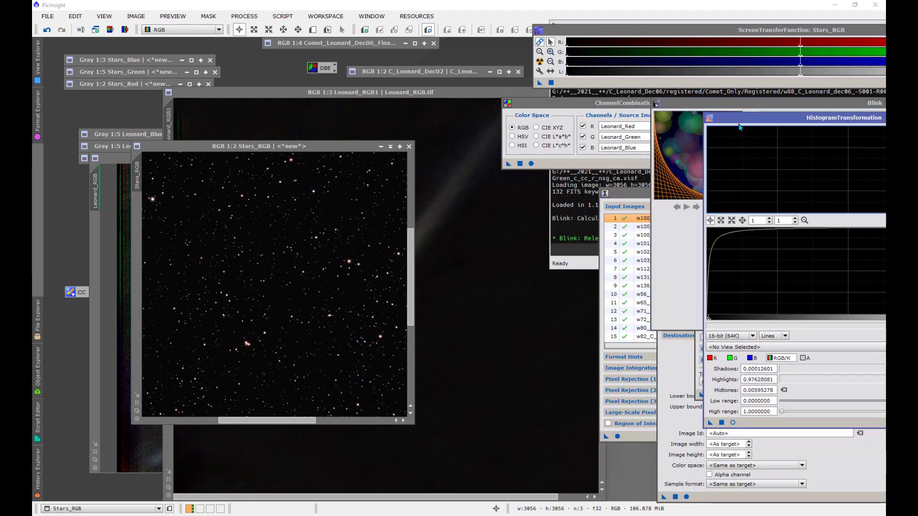
- Bring PixelMath forward and run max(Stars_RGB,Leonard_RGB1) on Stars_RGB to create a new combined image
click(687, 364)
drag(710, 193, 541, 159)
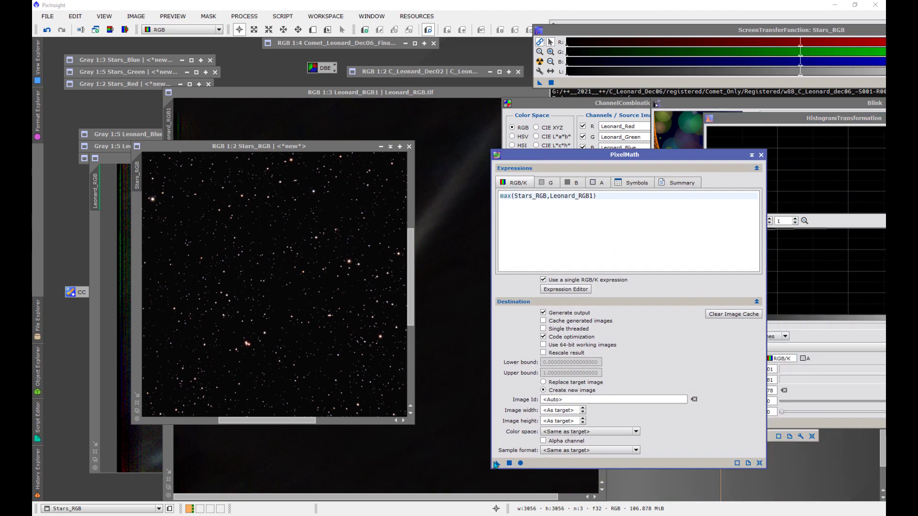
drag(496, 464, 268, 332)
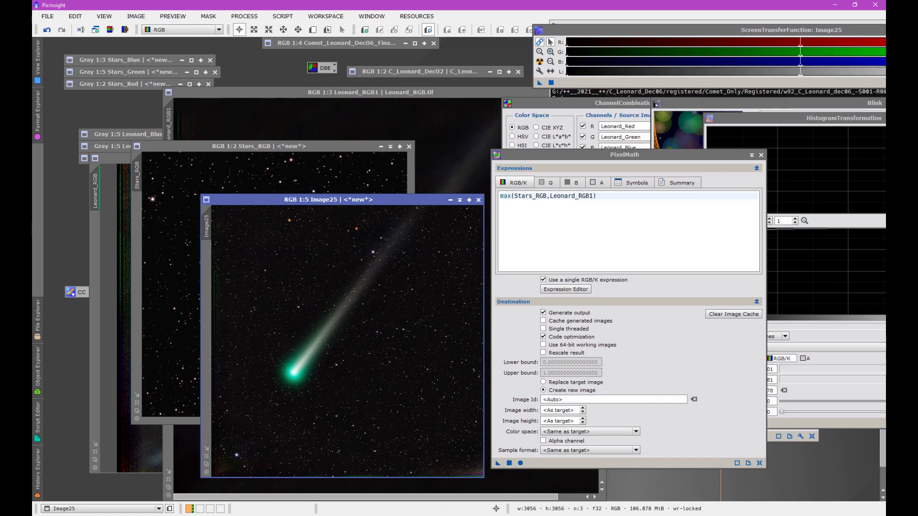
- Place the combined comet-and-stars image over Stars_RGB, magnify it to 1:4 and enlarge its window
drag(317, 200, 269, 92)
scroll(349, 378, up, 1)
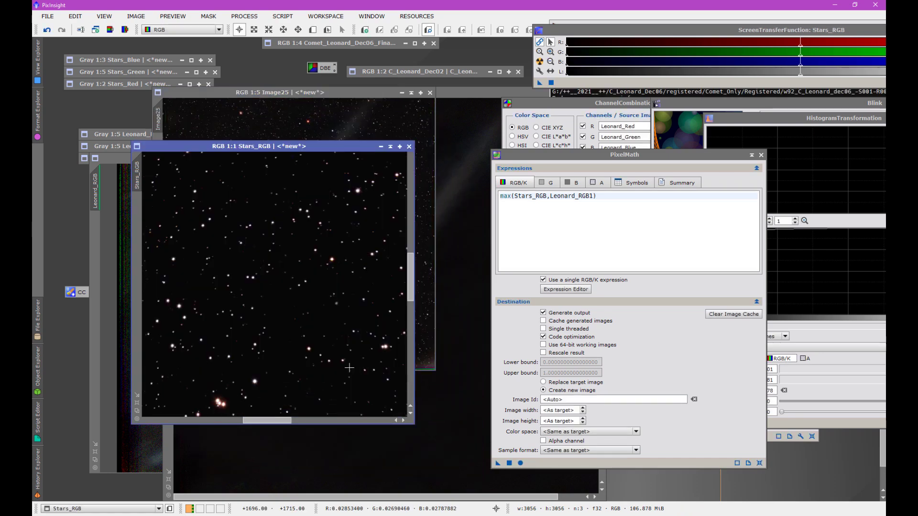
scroll(349, 368, down, 1)
click(301, 94)
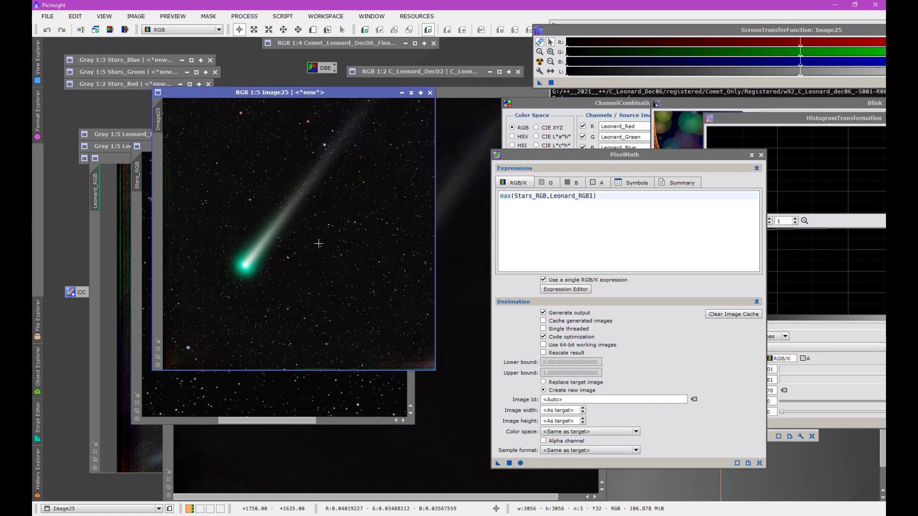
scroll(319, 244, up, 1)
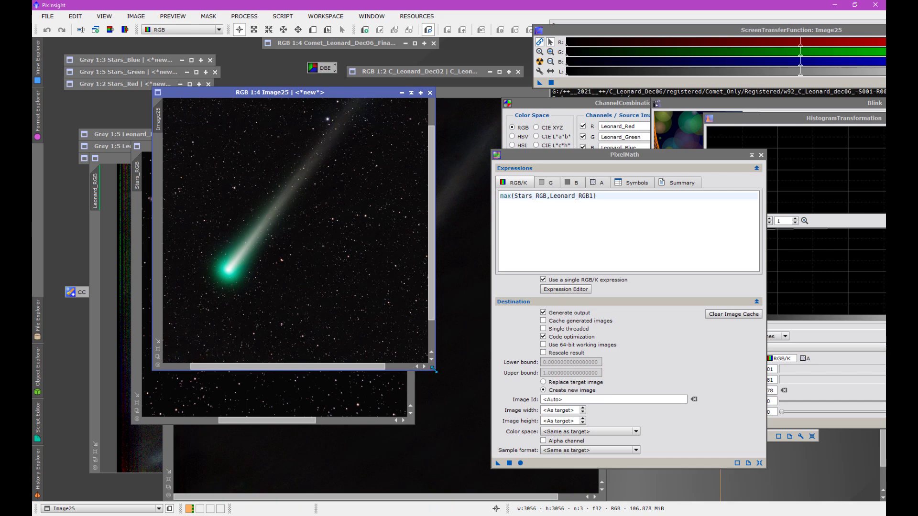
drag(434, 369, 472, 425)
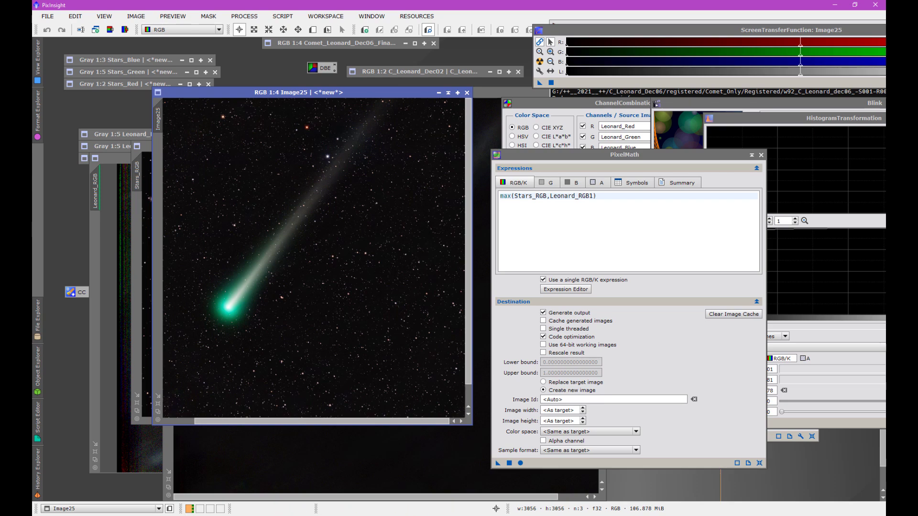
- Move the combined image out of the way, and bring its source images Leonard_RGB1 and Stars_RGB forward, repositioned with Stars_RGB on top
mouse_move(284, 515)
click(284, 481)
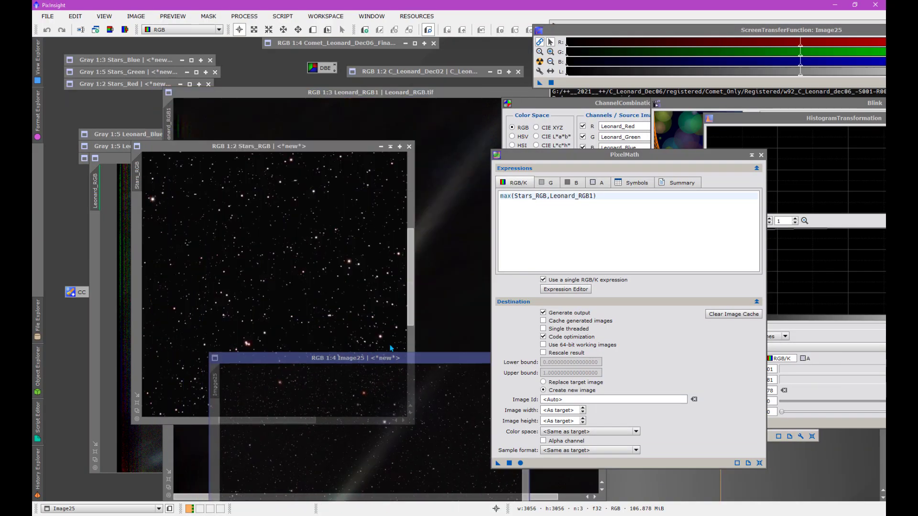
click(437, 251)
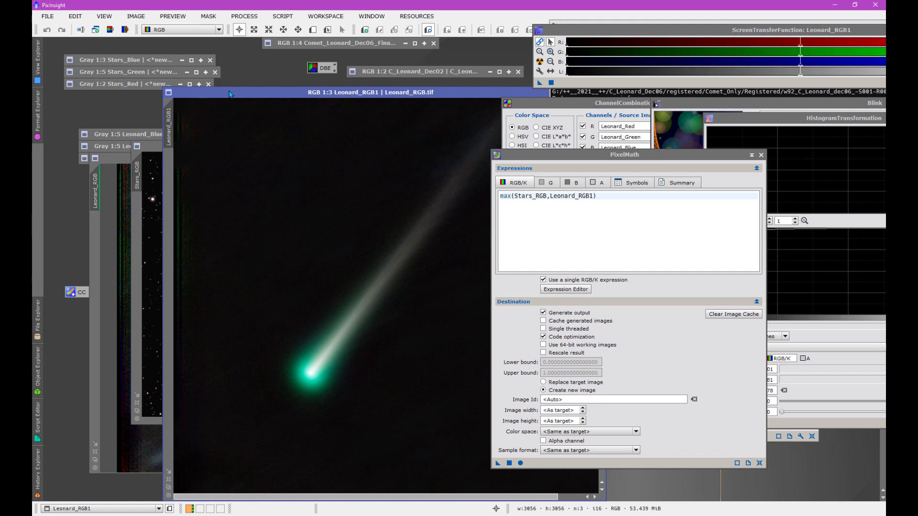
drag(230, 90, 220, 45)
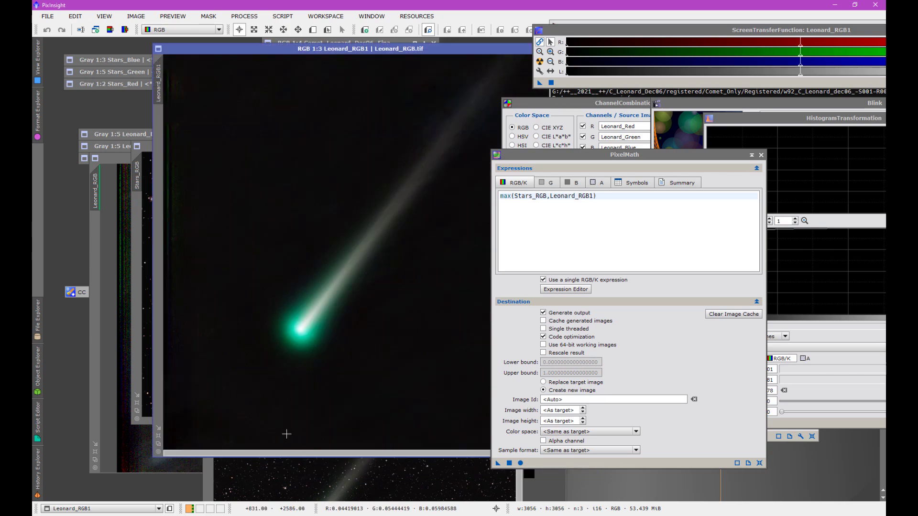
click(145, 148)
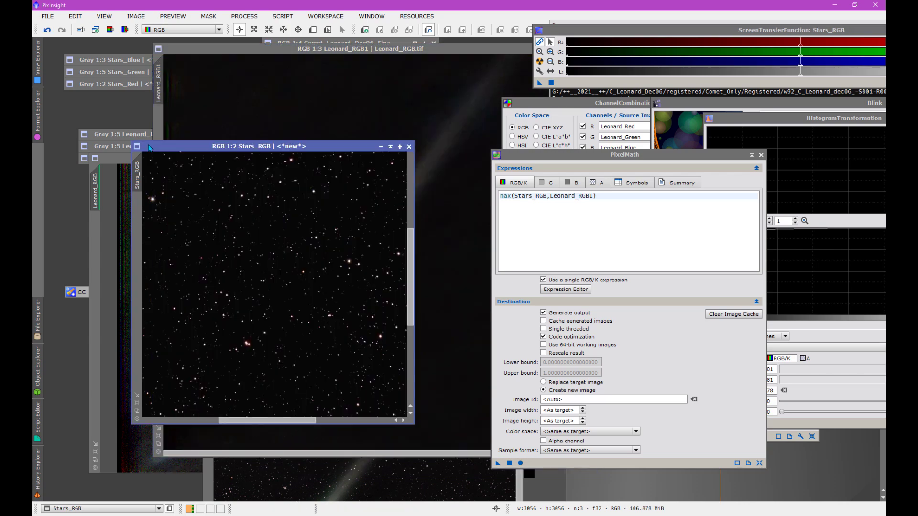
drag(150, 148, 100, 64)
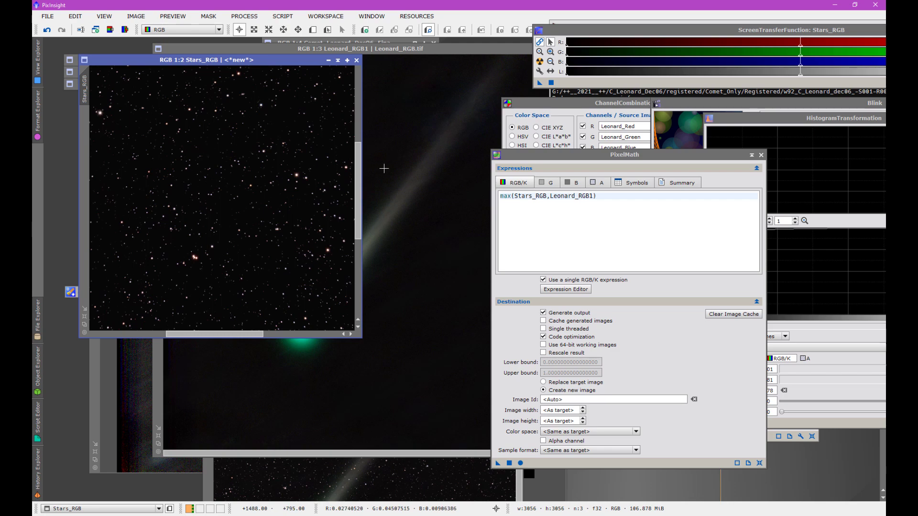
- Place the combined image in front of its source images, and highlight the max function in the PixelMath expression
click(377, 471)
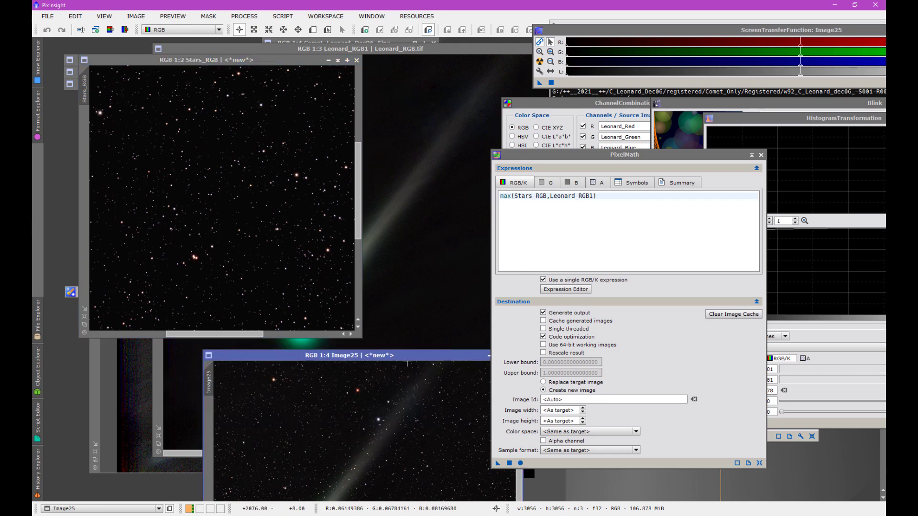
drag(405, 362, 355, 79)
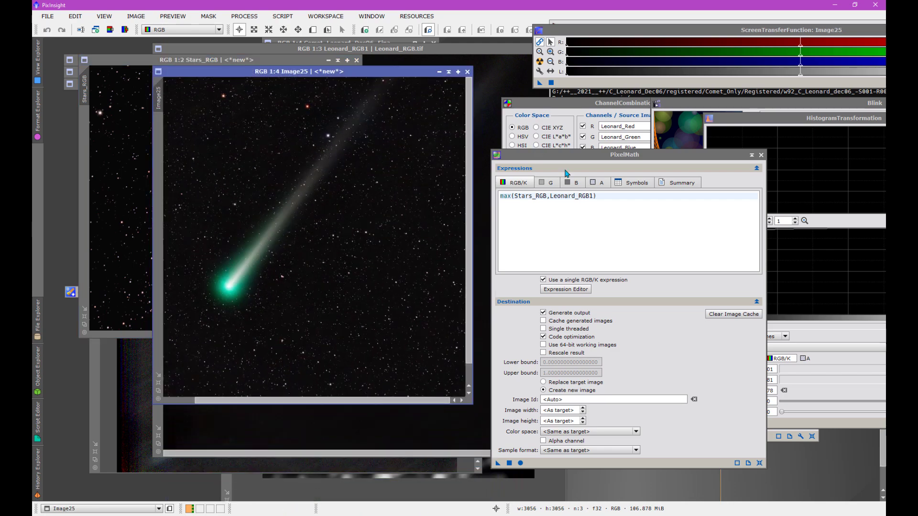
click(508, 201)
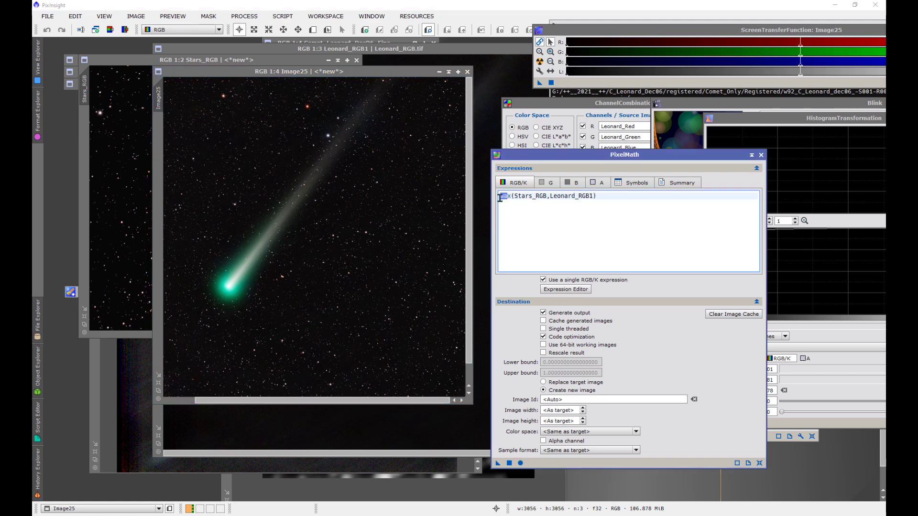